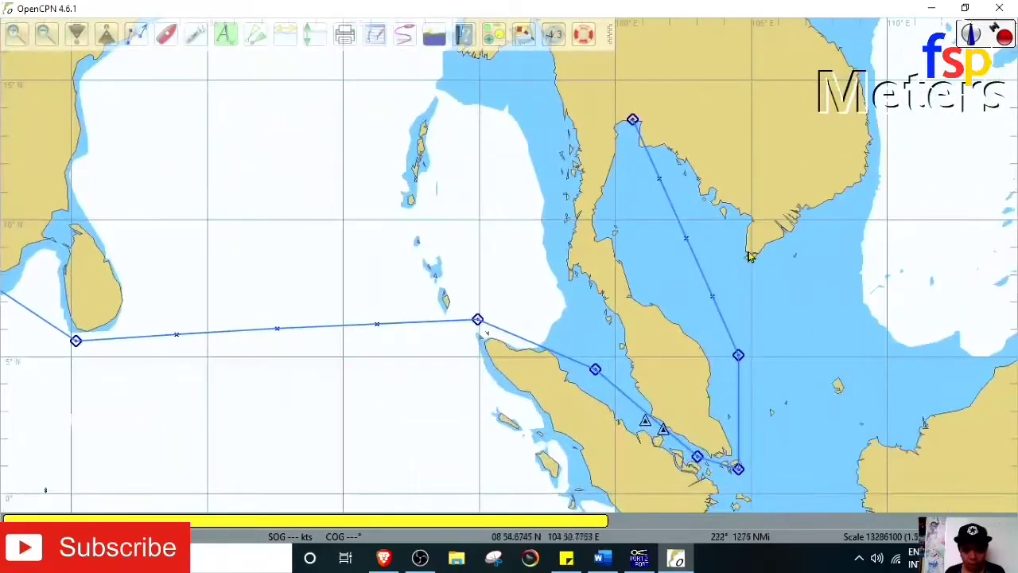
Move the route's starting waypoint farther south from the coast into the Gulf of Thailand
{"action": "left_click_drag", "start_coordinate": [462, 230], "coordinate": [552, 230]}
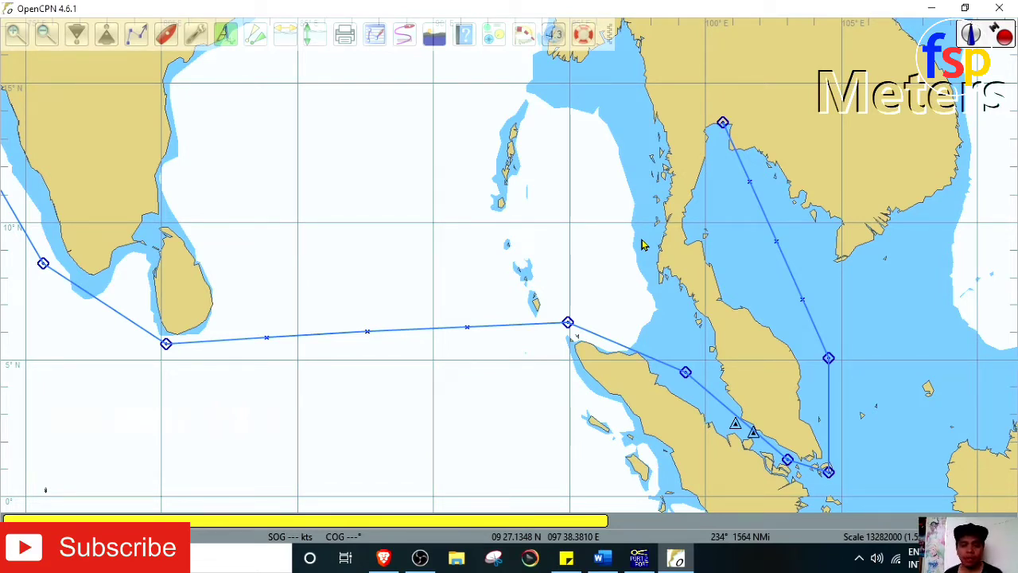
{"action": "mouse_move", "coordinate": [733, 152]}
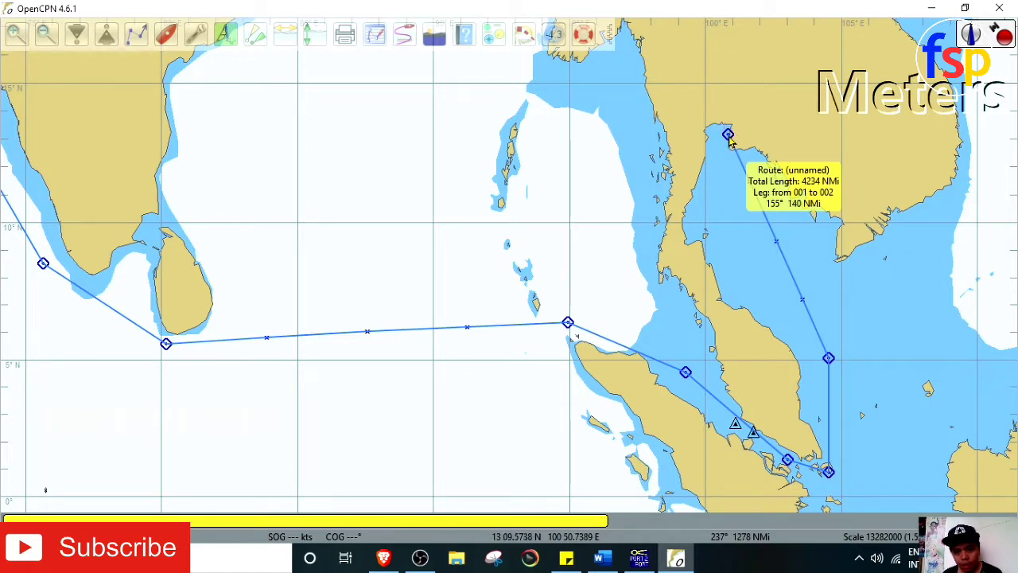
{"action": "left_click_drag", "start_coordinate": [729, 134], "coordinate": [726, 139]}
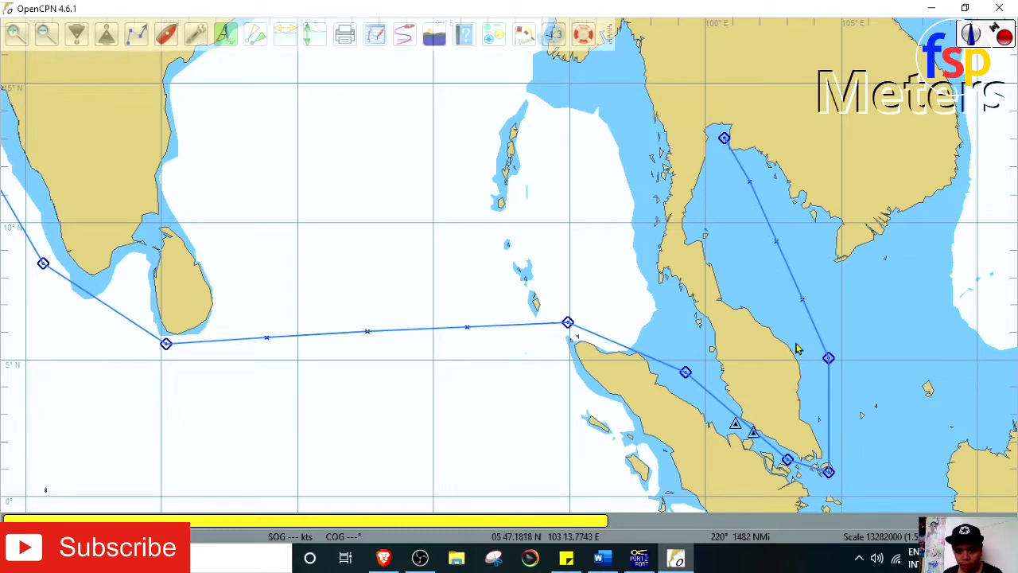
Move the route waypoint lying on Pulau Bintan north to open water just east of the Tompok Utara light
{"action": "scroll", "coordinate": [799, 367], "scroll_direction": "down", "scroll_amount": 2}
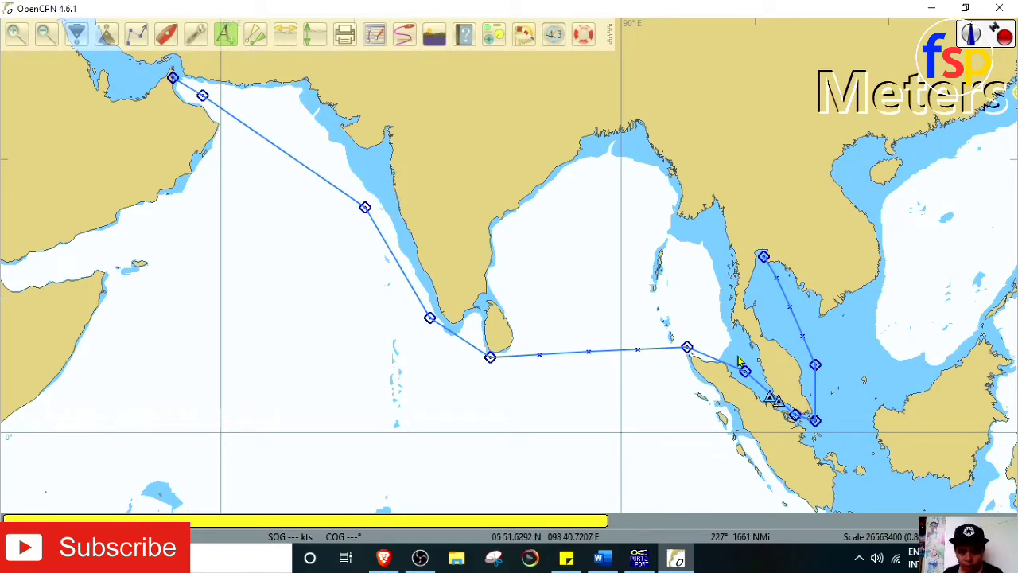
{"action": "scroll", "coordinate": [605, 307], "scroll_direction": "up", "scroll_amount": 3}
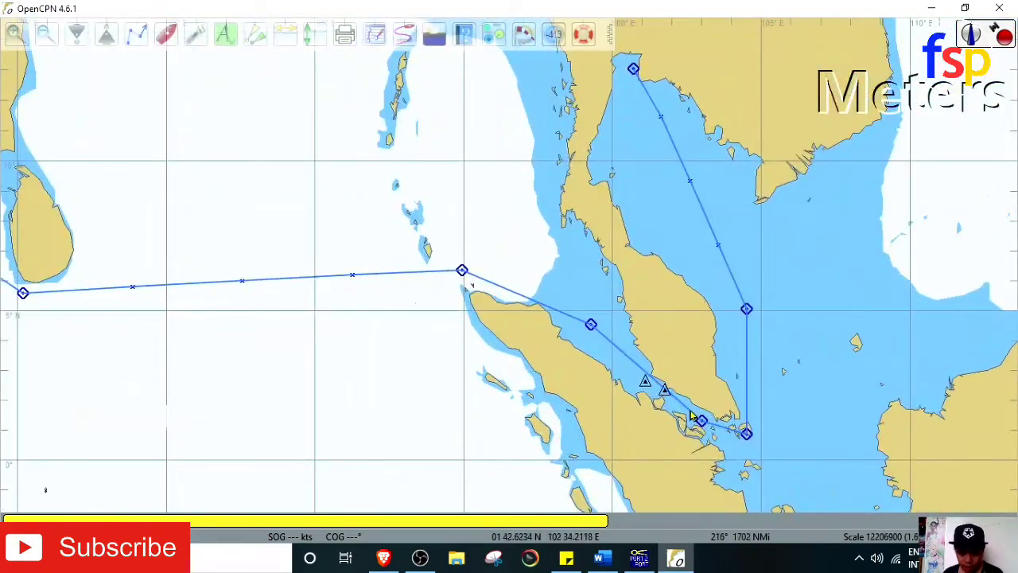
{"action": "left_click_drag", "start_coordinate": [692, 422], "coordinate": [579, 266]}
{"action": "scroll", "coordinate": [586, 223], "scroll_direction": "up", "scroll_amount": 2}
{"action": "scroll", "coordinate": [638, 282], "scroll_direction": "up", "scroll_amount": 3}
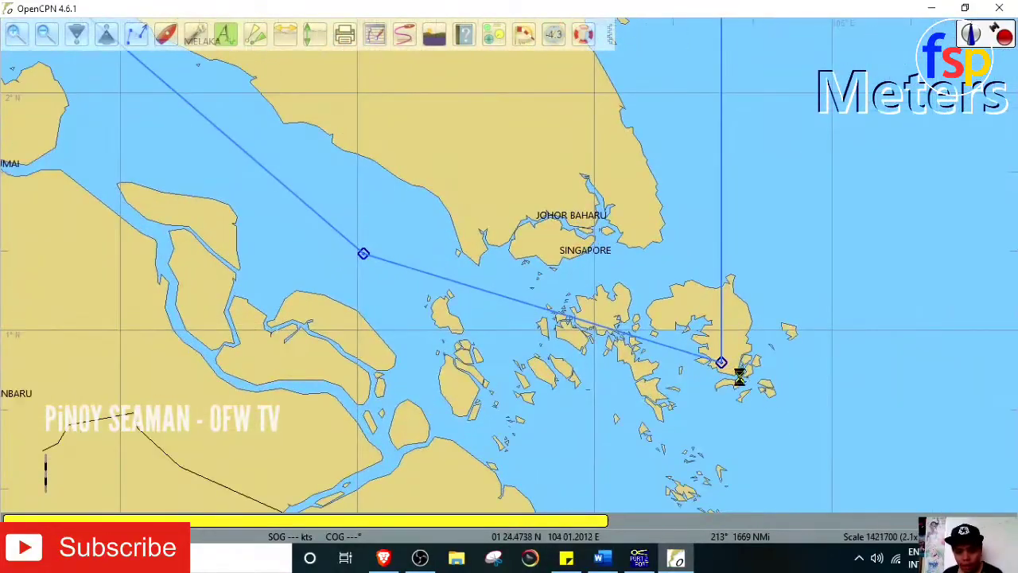
{"action": "scroll", "coordinate": [804, 389], "scroll_direction": "up", "scroll_amount": 1}
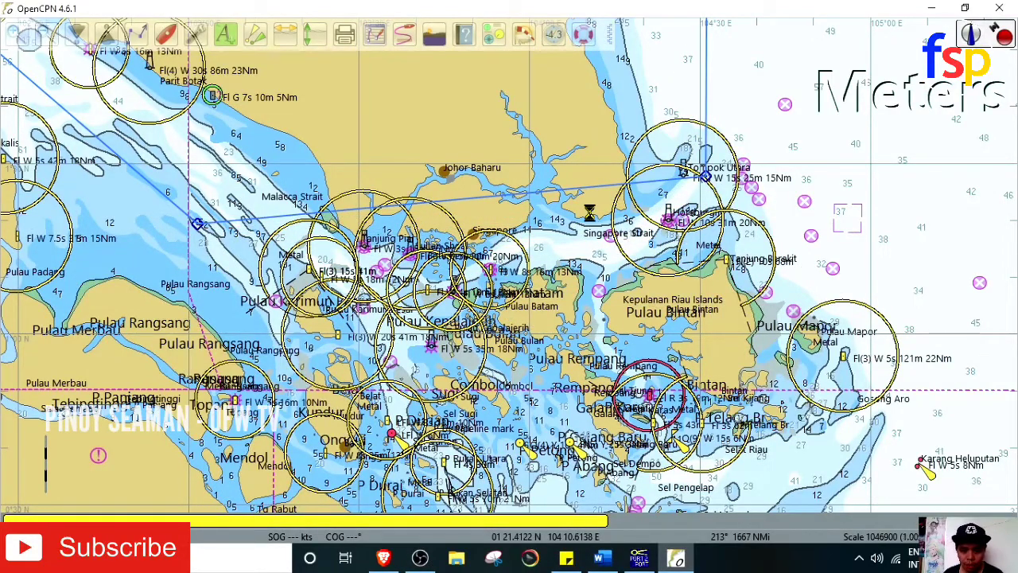
{"action": "scroll", "coordinate": [590, 213], "scroll_direction": "up", "scroll_amount": 2}
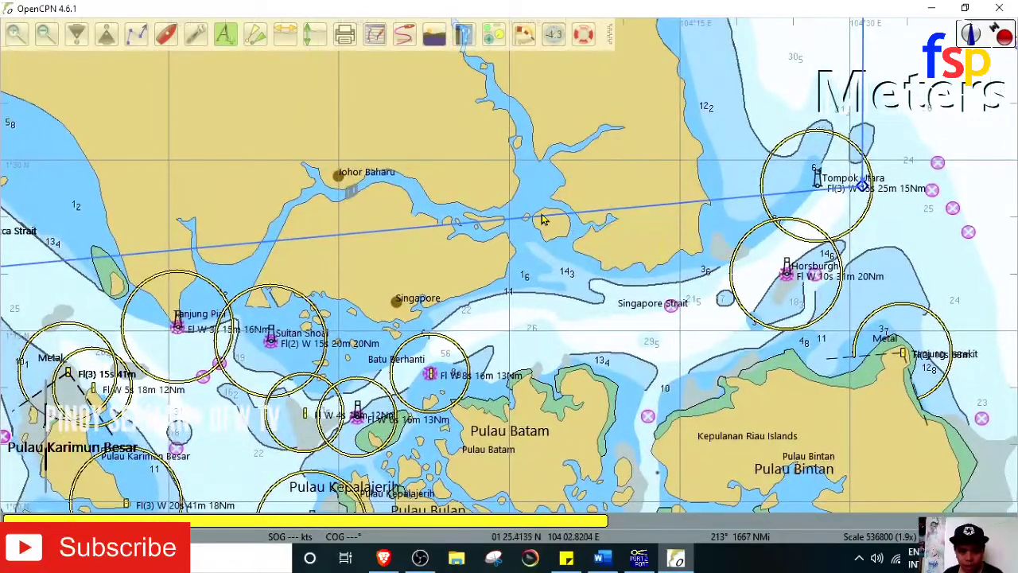
Insert a waypoint on the leg crossing Johor and Singapore, and move it to the Middle Channel entrance northeast of Horsburgh light
{"action": "right_click", "coordinate": [544, 220]}
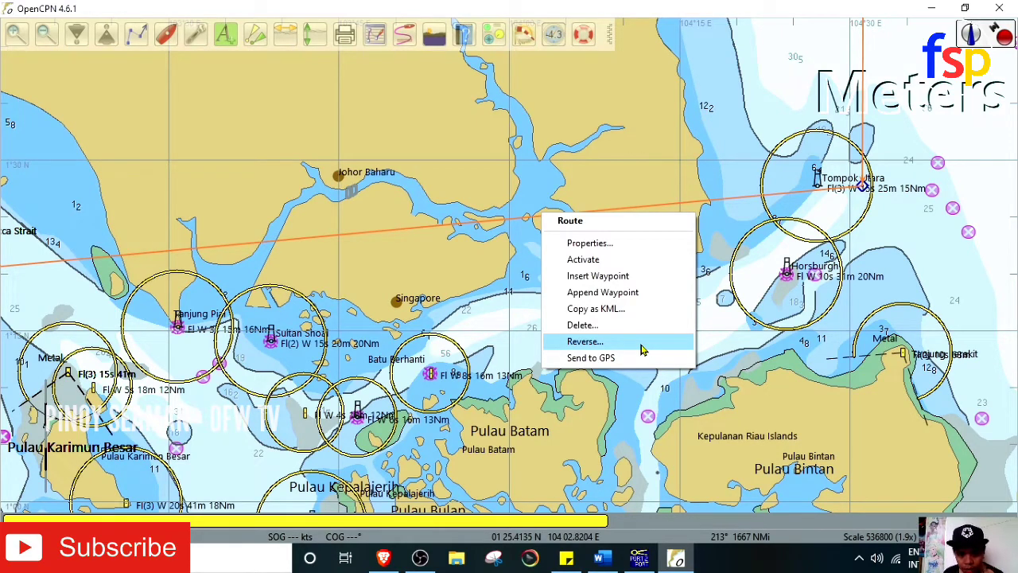
{"action": "left_click", "coordinate": [632, 277]}
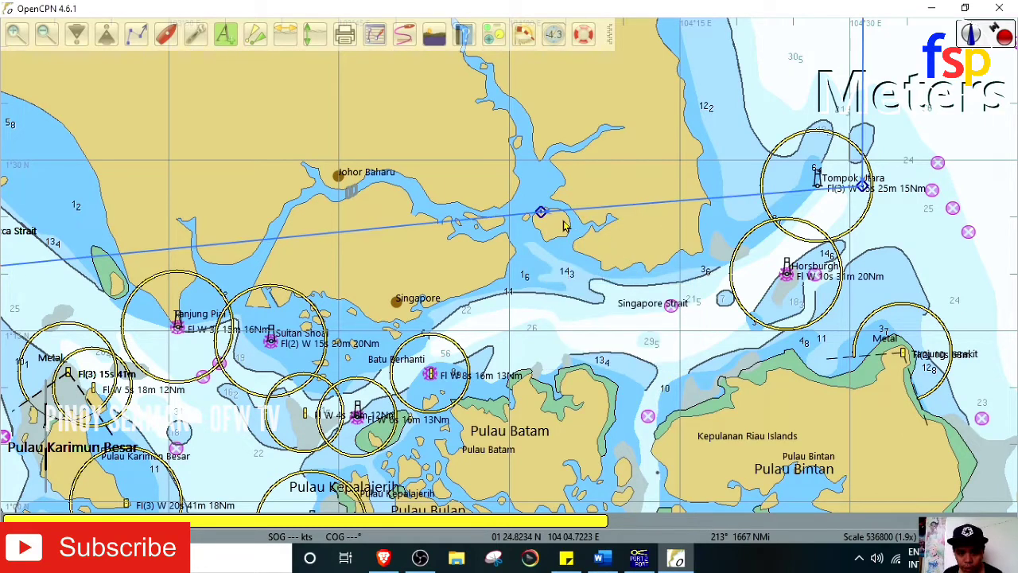
{"action": "left_click_drag", "start_coordinate": [541, 216], "coordinate": [712, 326]}
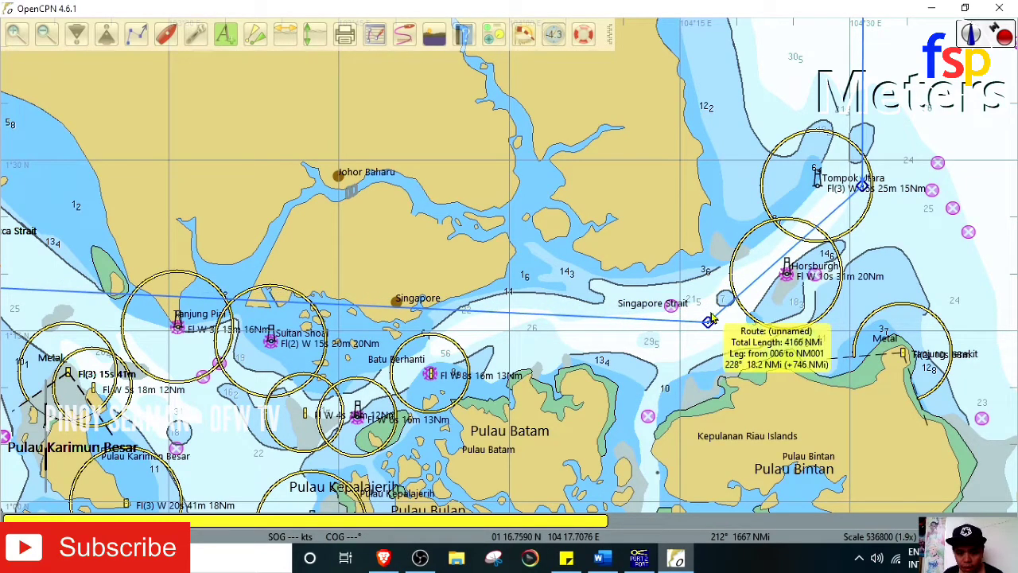
{"action": "scroll", "coordinate": [562, 321], "scroll_direction": "up", "scroll_amount": 1}
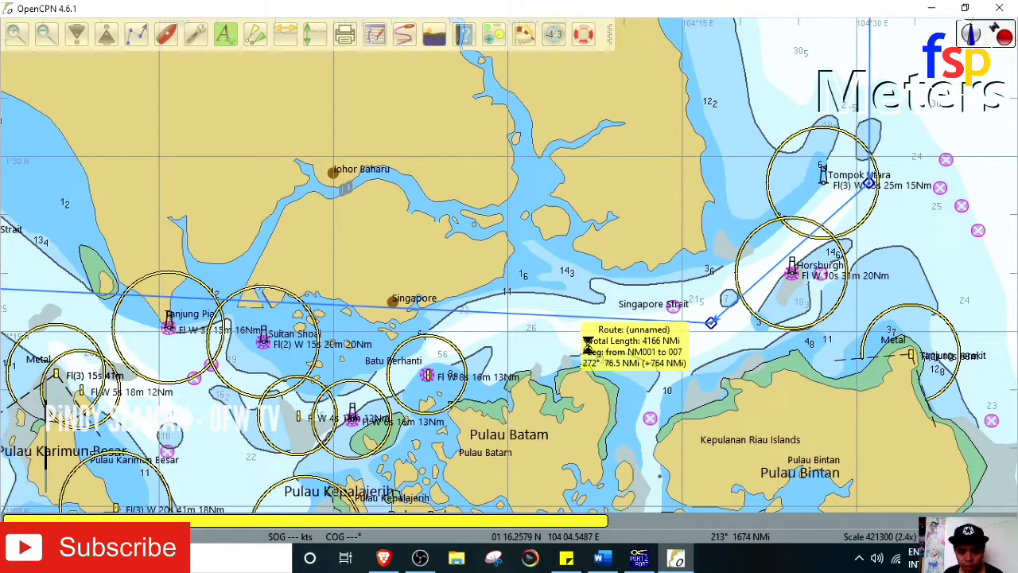
{"action": "scroll", "coordinate": [579, 343], "scroll_direction": "up", "scroll_amount": 1}
{"action": "scroll", "coordinate": [662, 313], "scroll_direction": "up", "scroll_amount": 1}
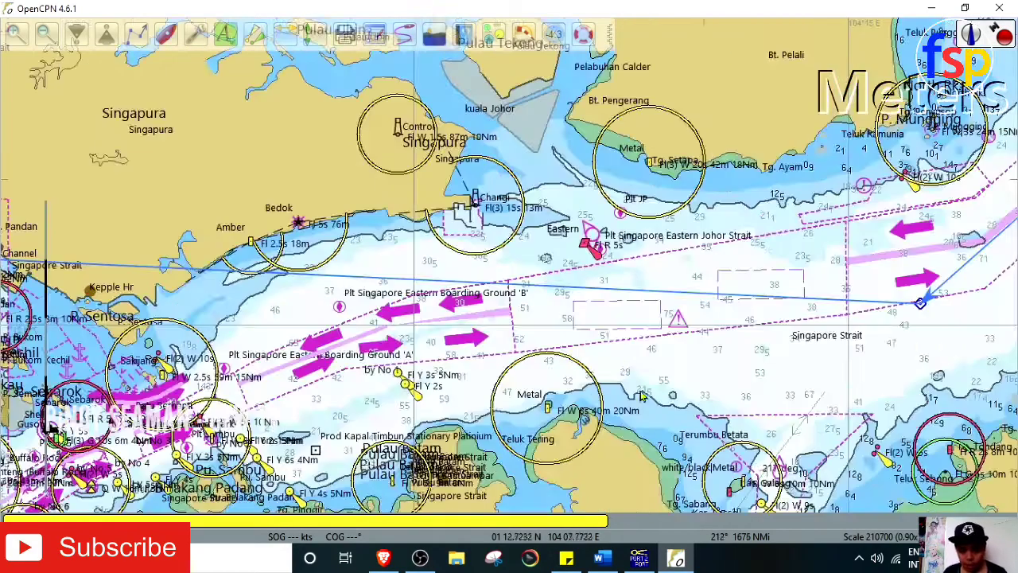
{"action": "left_click_drag", "start_coordinate": [864, 225], "coordinate": [407, 259]}
{"action": "left_click_drag", "start_coordinate": [467, 334], "coordinate": [741, 96]}
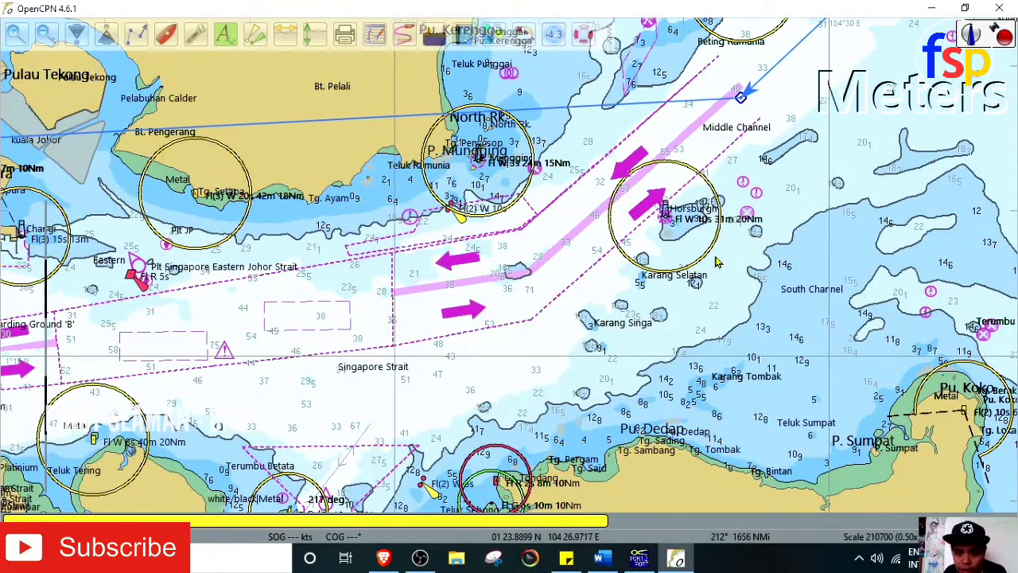
Insert a waypoint at the westbound lane's bend west of Horsburgh, and shift the Middle Channel waypoint north toward the westbound side
{"action": "scroll", "coordinate": [694, 188], "scroll_direction": "up", "scroll_amount": 3}
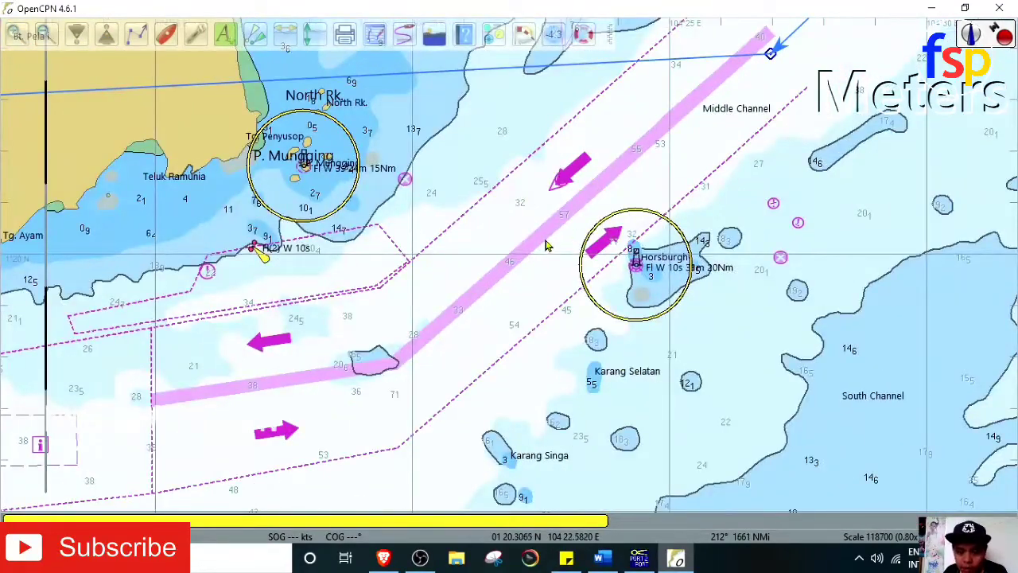
{"action": "scroll", "coordinate": [605, 251], "scroll_direction": "up", "scroll_amount": 2}
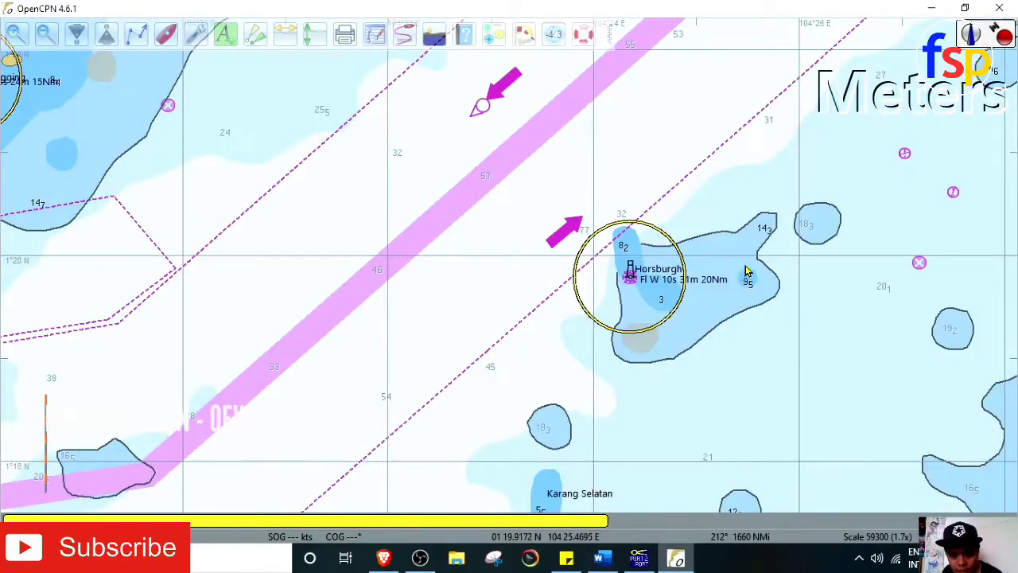
{"action": "scroll", "coordinate": [745, 276], "scroll_direction": "down", "scroll_amount": 2}
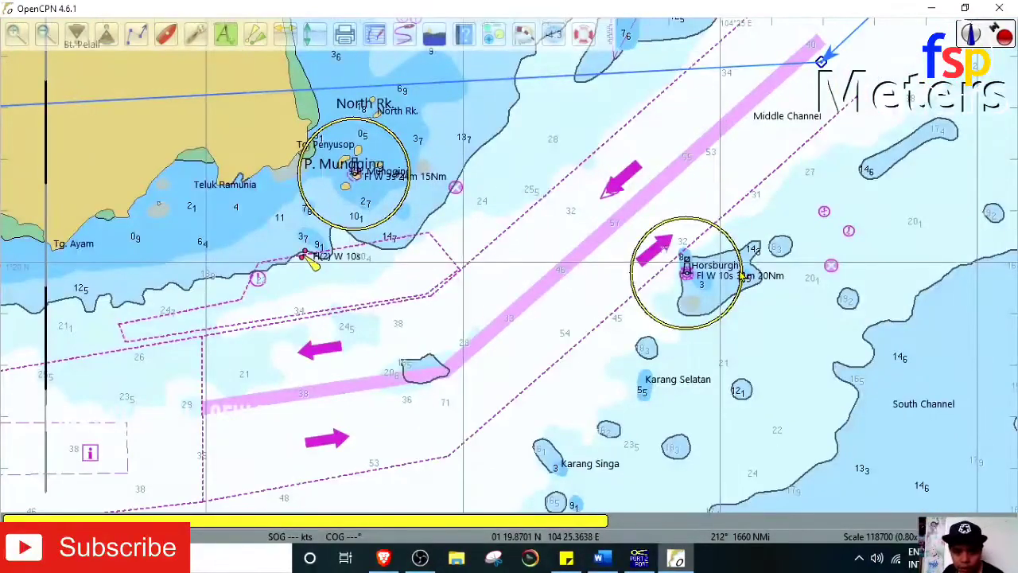
{"action": "scroll", "coordinate": [700, 239], "scroll_direction": "down", "scroll_amount": 1}
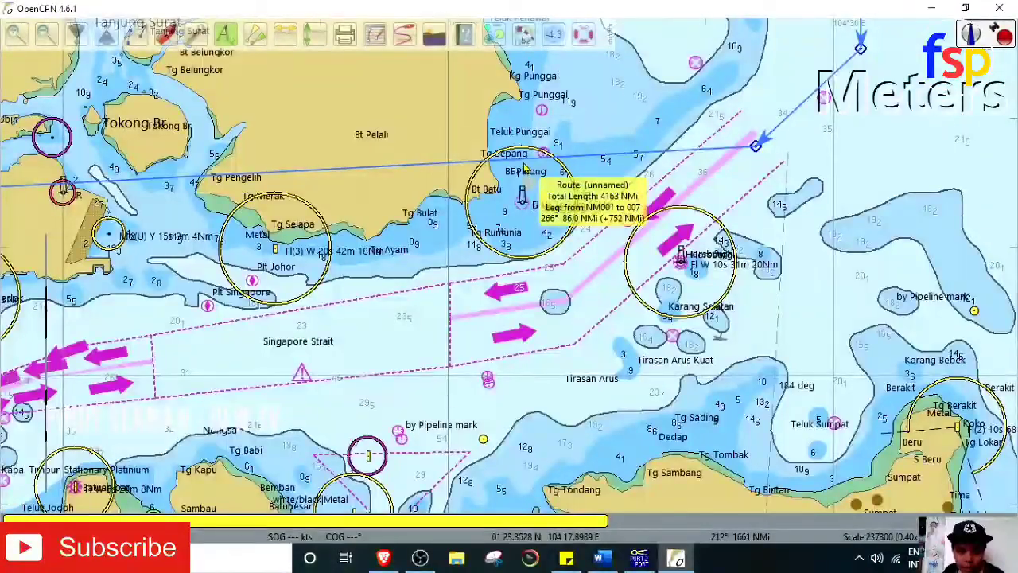
{"action": "right_click", "coordinate": [523, 165]}
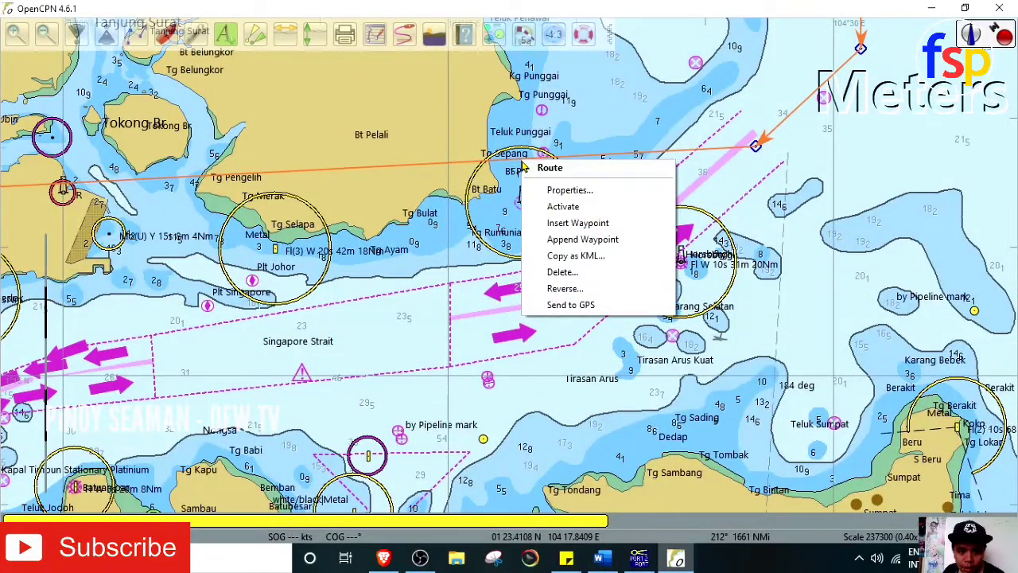
{"action": "left_click", "coordinate": [595, 222]}
{"action": "left_click_drag", "start_coordinate": [525, 165], "coordinate": [565, 291]}
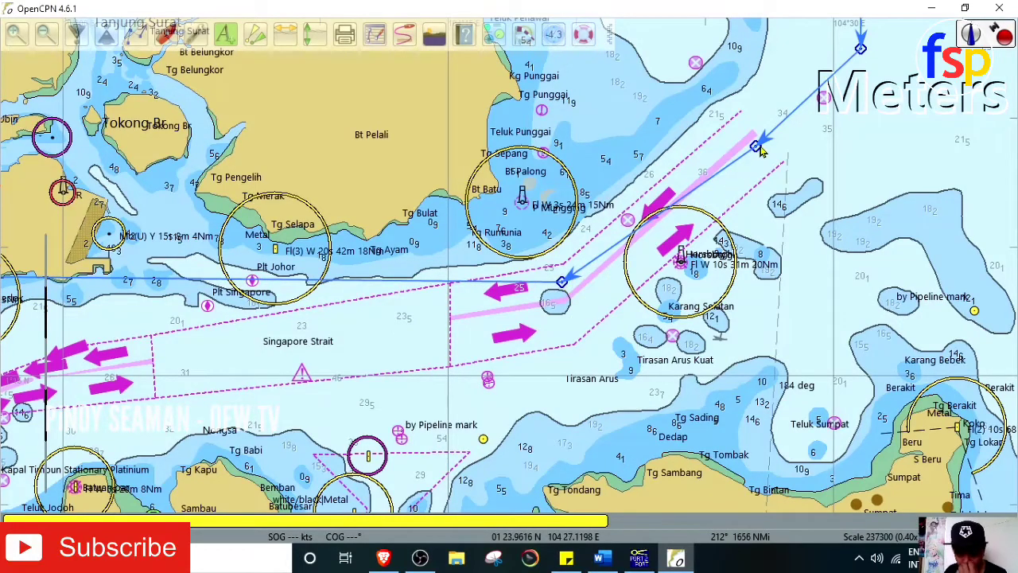
{"action": "mouse_move", "coordinate": [760, 151]}
{"action": "left_click_drag", "start_coordinate": [758, 149], "coordinate": [755, 124]}
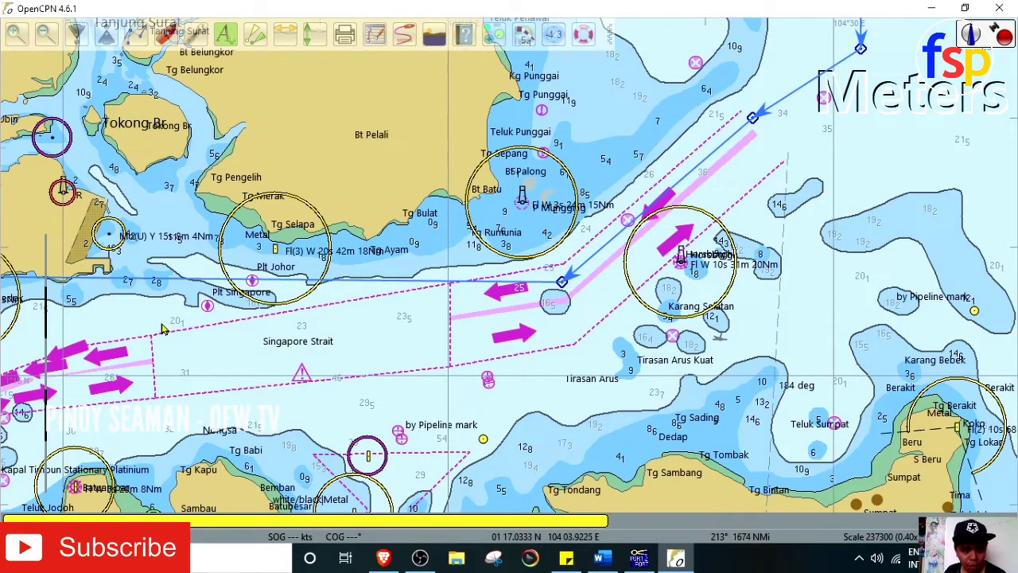
Insert a waypoint on the leg near Changi and move it into the westbound lane at about 01°15' N, 103°59.6' E
{"action": "left_click_drag", "start_coordinate": [135, 308], "coordinate": [358, 307]}
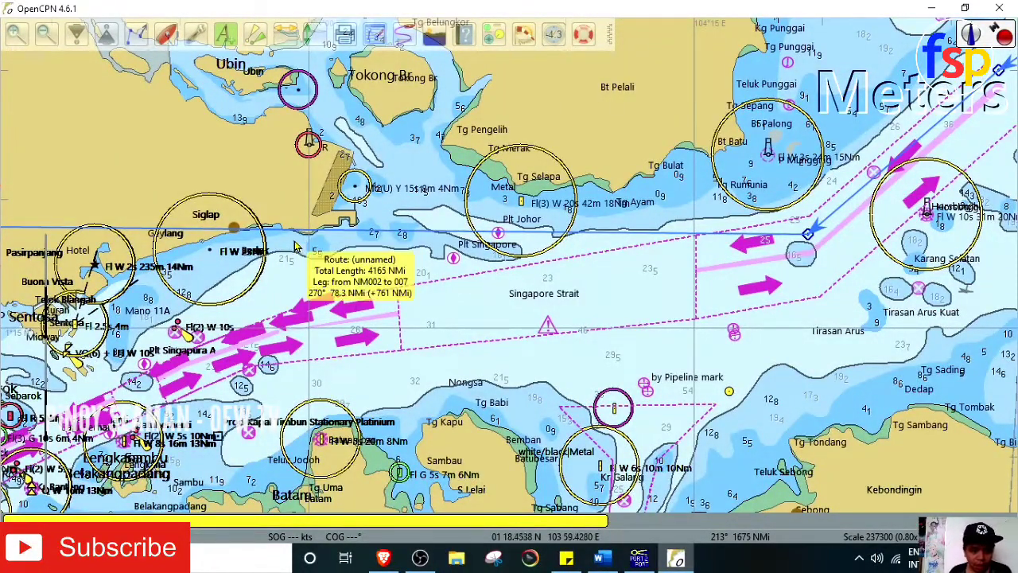
{"action": "right_click", "coordinate": [354, 232]}
{"action": "left_click", "coordinate": [425, 293]}
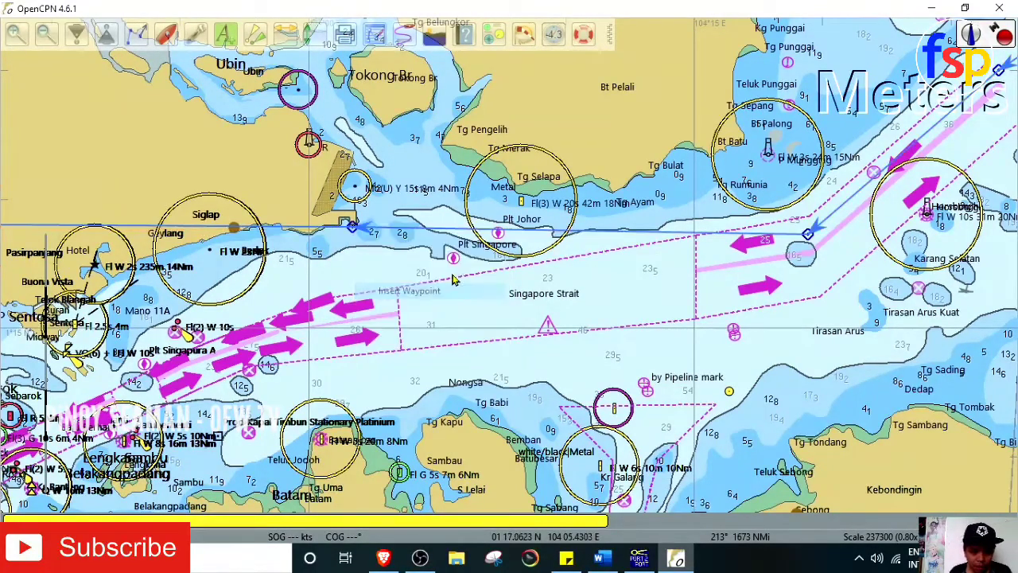
{"action": "left_click_drag", "start_coordinate": [359, 234], "coordinate": [299, 322]}
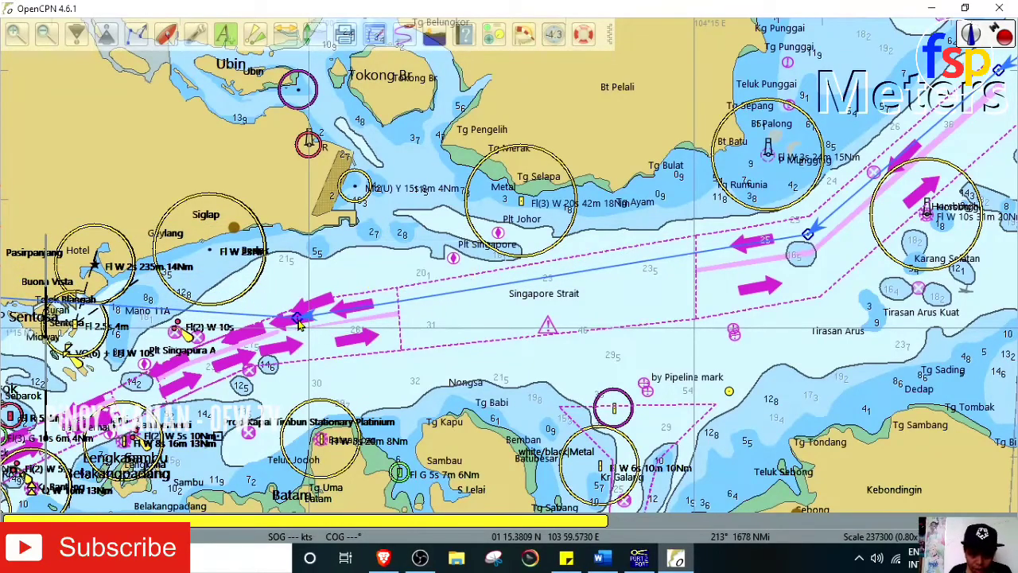
Insert a waypoint on the leg north of Sentosa and move it into the westbound lane near Batu Berhanti
{"action": "left_click_drag", "start_coordinate": [244, 340], "coordinate": [480, 231]}
{"action": "scroll", "coordinate": [480, 231], "scroll_direction": "up", "scroll_amount": 2}
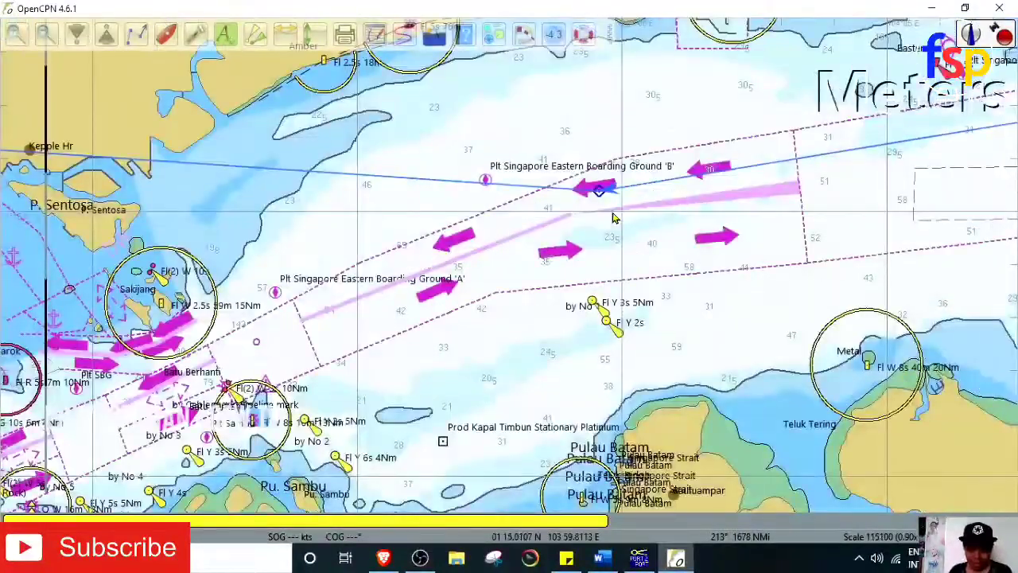
{"action": "right_click", "coordinate": [124, 157]}
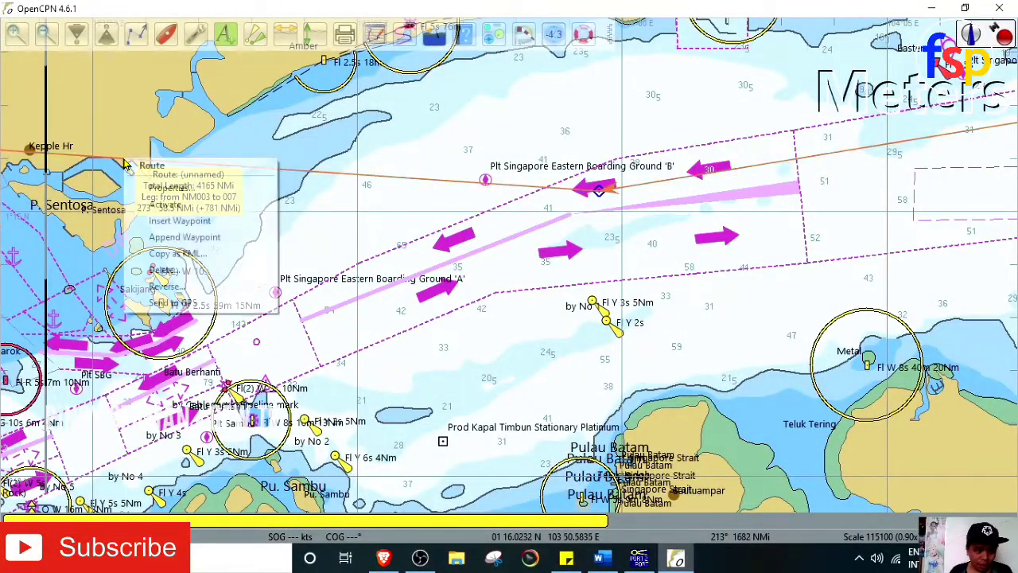
{"action": "left_click", "coordinate": [220, 225]}
{"action": "left_click_drag", "start_coordinate": [128, 163], "coordinate": [118, 406]}
Insert a waypoint on the leg near Pulau Sudong and move it into the westbound lane south of Raffles light
{"action": "left_click_drag", "start_coordinate": [271, 397], "coordinate": [682, 208]}
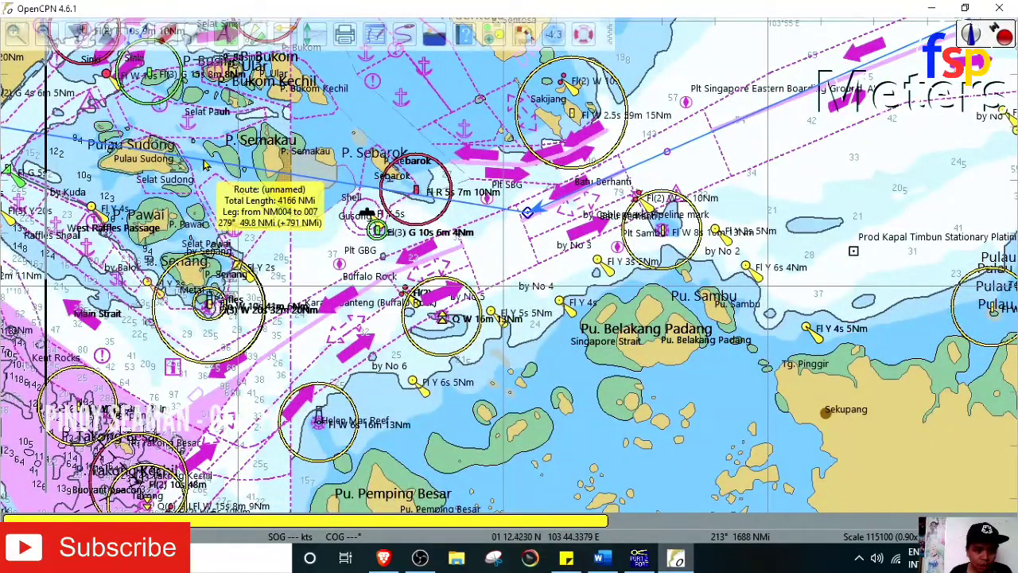
{"action": "right_click", "coordinate": [203, 165]}
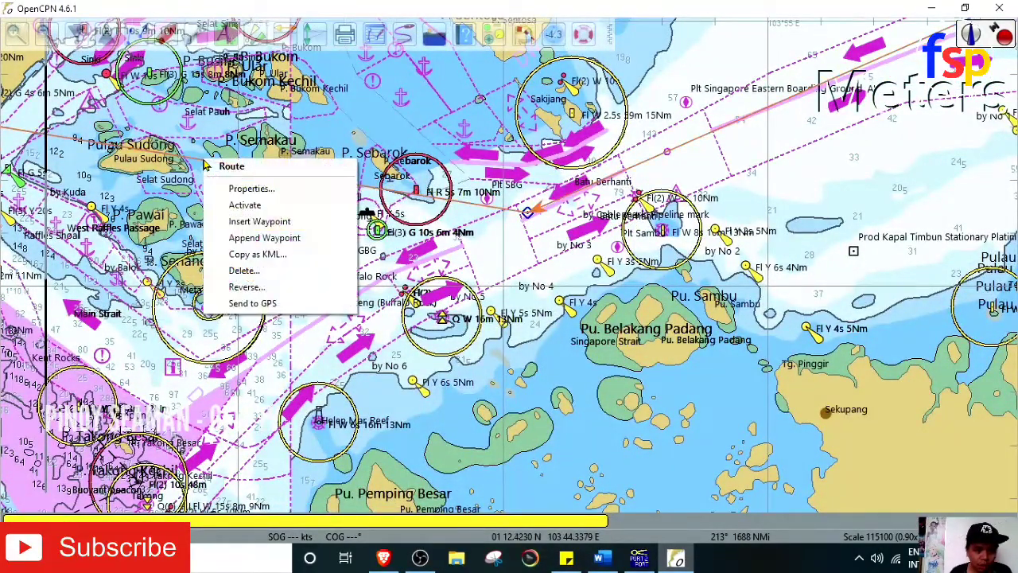
{"action": "left_click", "coordinate": [259, 221]}
{"action": "left_click_drag", "start_coordinate": [206, 162], "coordinate": [204, 381]}
Insert a waypoint on the leg west of Nipa and move it into the westbound lane north of the North Nipa light
{"action": "left_click_drag", "start_coordinate": [115, 316], "coordinate": [467, 254]}
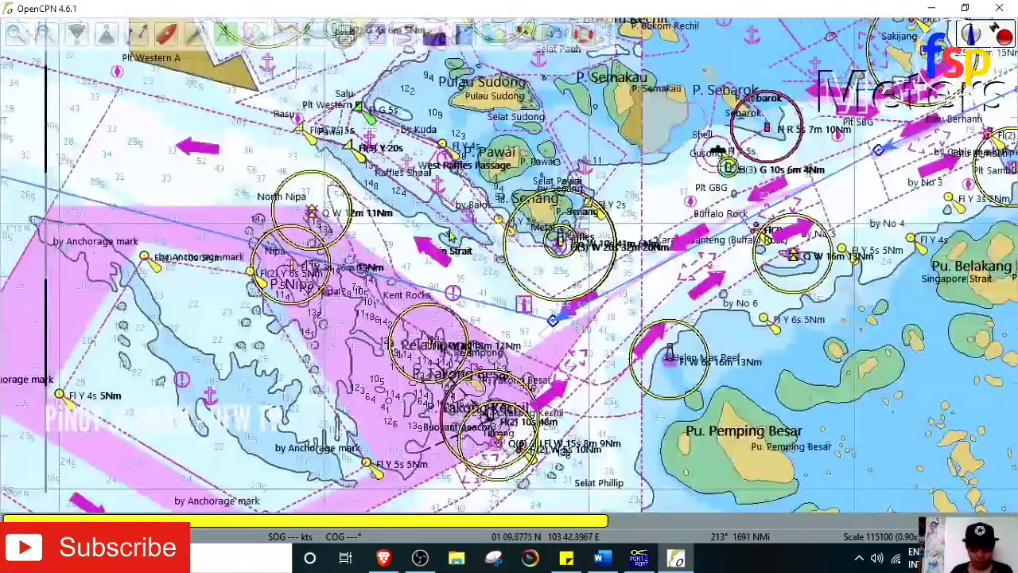
{"action": "right_click", "coordinate": [163, 226]}
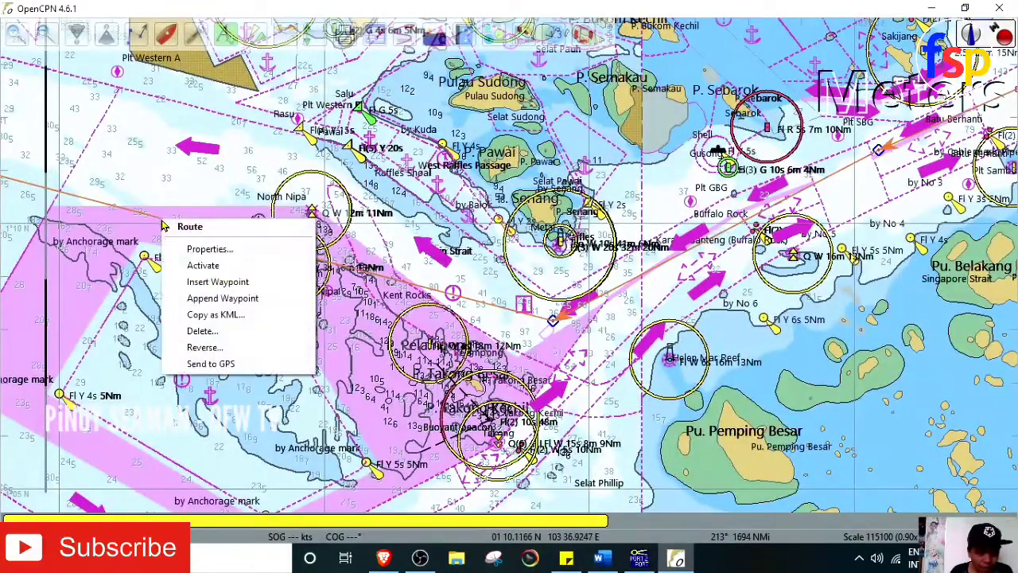
{"action": "left_click", "coordinate": [250, 285]}
{"action": "left_click_drag", "start_coordinate": [163, 219], "coordinate": [311, 173]}
Review the edited route eastward from Raffles light to the Middle Channel, checking its legs against the westbound traffic lane
{"action": "left_click_drag", "start_coordinate": [788, 274], "coordinate": [523, 385]}
{"action": "scroll", "coordinate": [557, 338], "scroll_direction": "down", "scroll_amount": 3}
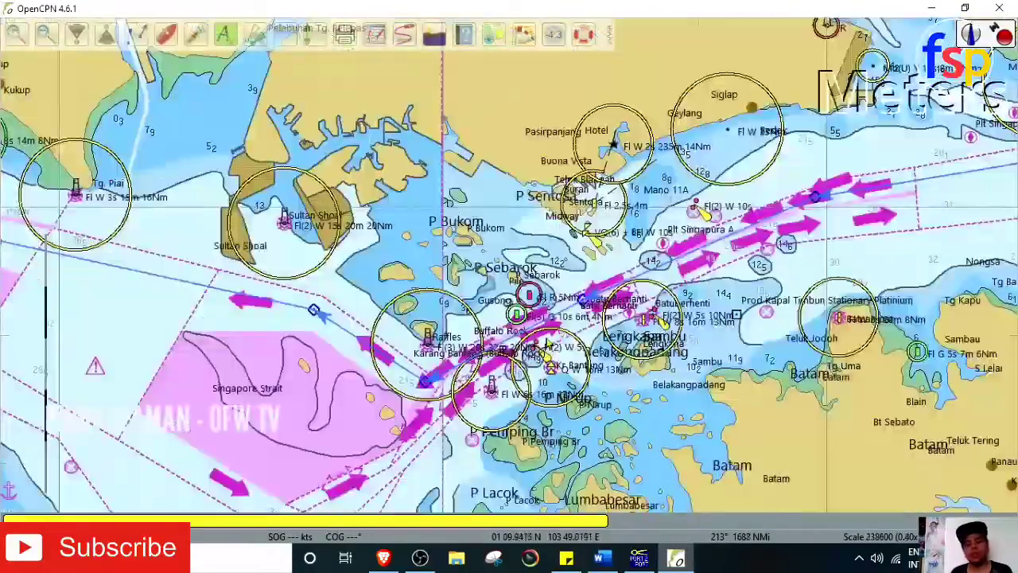
{"action": "scroll", "coordinate": [551, 334], "scroll_direction": "up", "scroll_amount": 2}
{"action": "left_click_drag", "start_coordinate": [974, 164], "coordinate": [681, 273]}
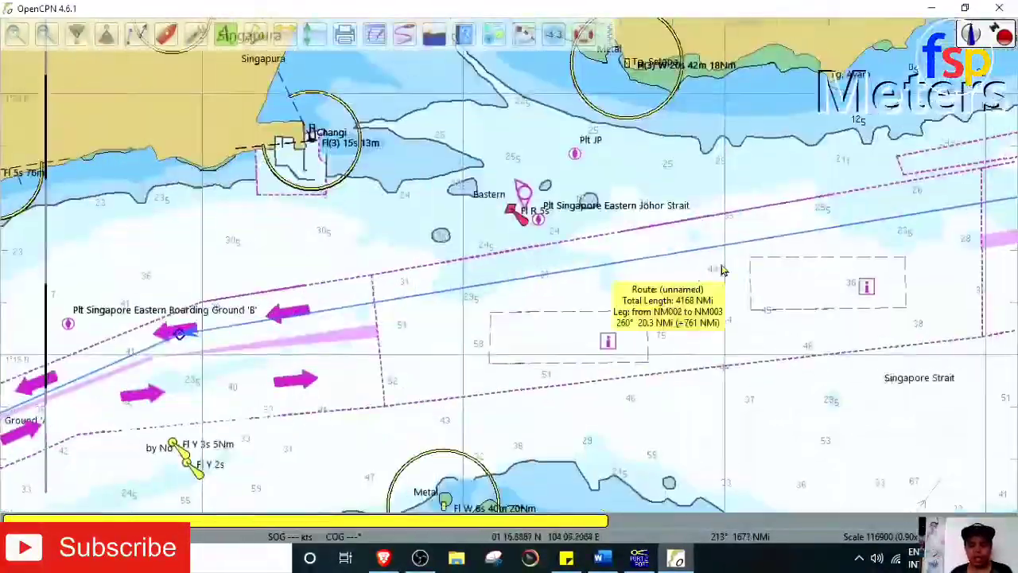
{"action": "left_click_drag", "start_coordinate": [851, 259], "coordinate": [460, 355]}
{"action": "left_click_drag", "start_coordinate": [768, 280], "coordinate": [478, 365]}
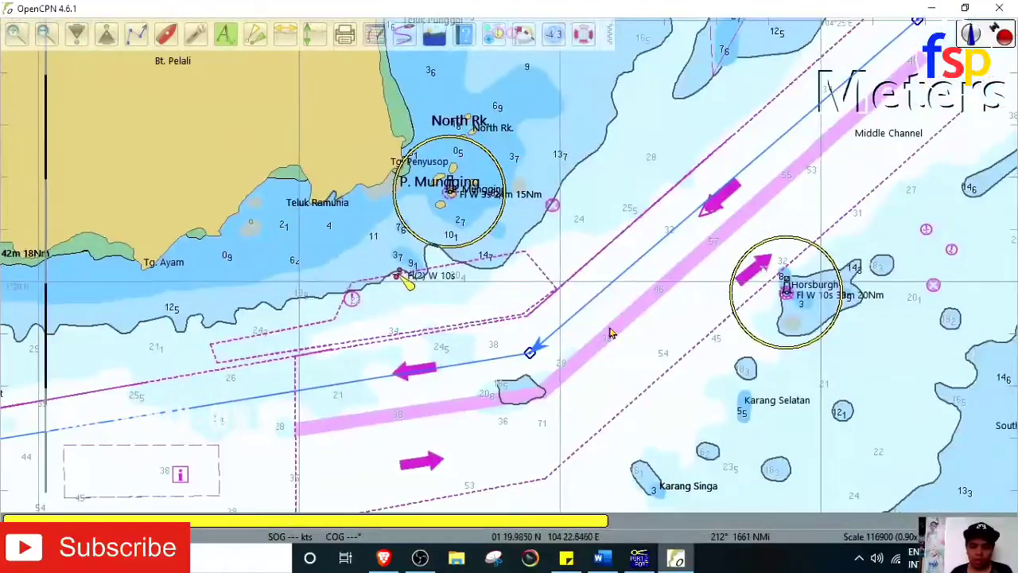
{"action": "left_click_drag", "start_coordinate": [660, 307], "coordinate": [467, 392]}
{"action": "left_click_drag", "start_coordinate": [757, 184], "coordinate": [466, 377]}
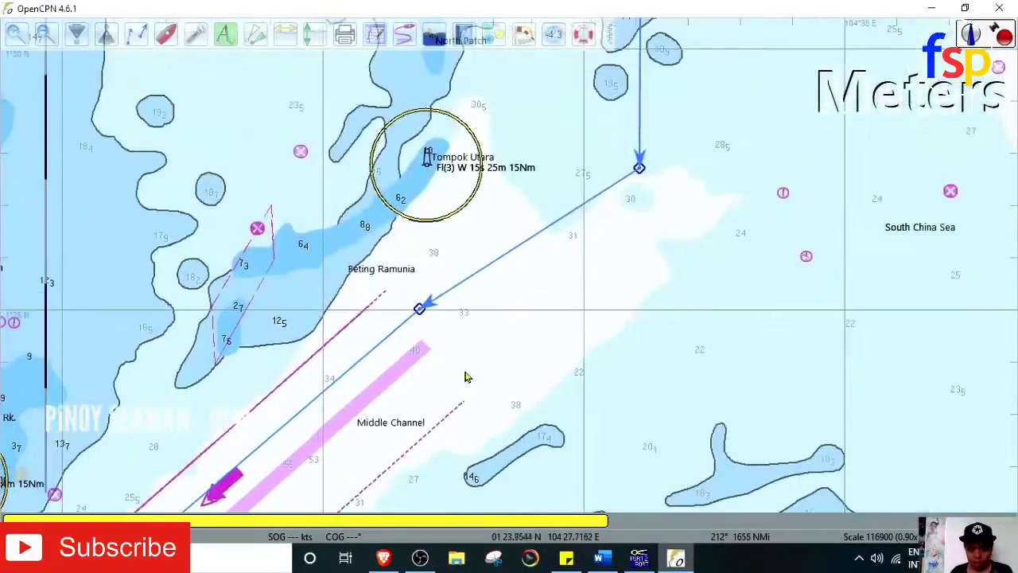
Move the waypoint east of the Tompok Utara light farther north, and follow the northbound leg to check it
{"action": "left_click_drag", "start_coordinate": [639, 169], "coordinate": [634, 96]}
{"action": "left_click_drag", "start_coordinate": [683, 69], "coordinate": [592, 431]}
{"action": "left_click_drag", "start_coordinate": [615, 95], "coordinate": [578, 476]}
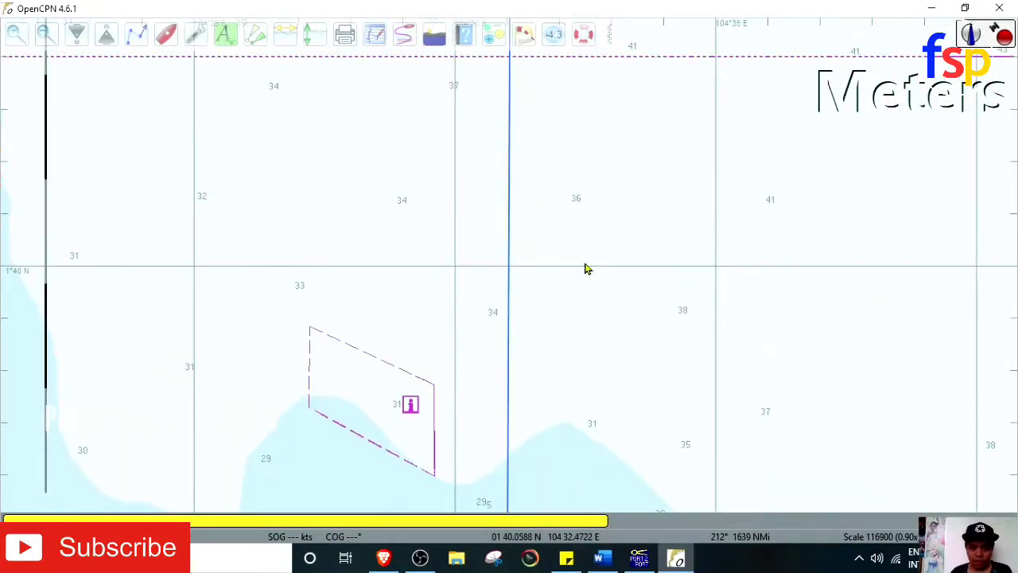
Follow the route from its north-south leg east of Johor westward through the Singapore Strait to Tg. Piai, checking it against the westbound lane
{"action": "left_click_drag", "start_coordinate": [579, 284], "coordinate": [581, 491]}
{"action": "left_click_drag", "start_coordinate": [364, 422], "coordinate": [806, 149]}
{"action": "left_click_drag", "start_coordinate": [200, 458], "coordinate": [597, 296]}
{"action": "left_click_drag", "start_coordinate": [270, 446], "coordinate": [600, 225]}
{"action": "left_click_drag", "start_coordinate": [423, 432], "coordinate": [491, 227]}
{"action": "left_click_drag", "start_coordinate": [555, 411], "coordinate": [528, 162]}
{"action": "left_click_drag", "start_coordinate": [512, 356], "coordinate": [474, 145]}
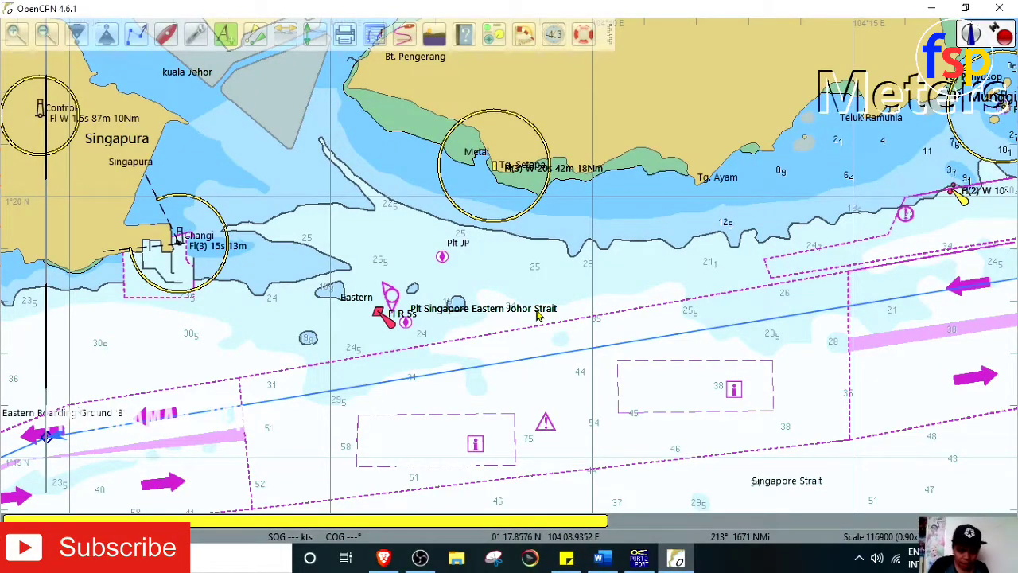
{"action": "left_click_drag", "start_coordinate": [601, 393], "coordinate": [730, 262]}
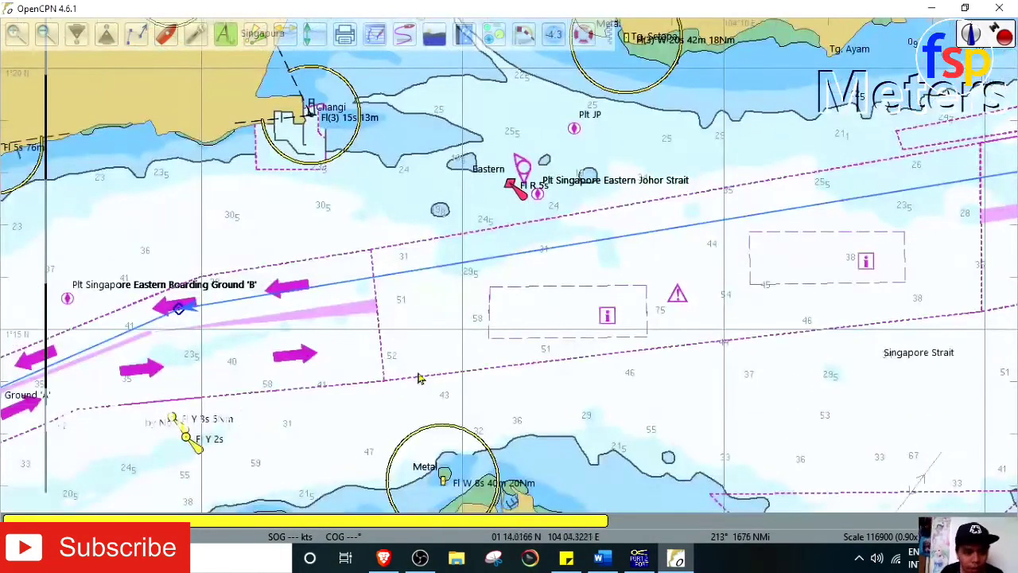
{"action": "left_click_drag", "start_coordinate": [304, 355], "coordinate": [606, 301]}
{"action": "left_click_drag", "start_coordinate": [286, 383], "coordinate": [385, 326]}
{"action": "left_click_drag", "start_coordinate": [189, 427], "coordinate": [432, 305]}
{"action": "left_click_drag", "start_coordinate": [323, 363], "coordinate": [463, 322]}
{"action": "left_click_drag", "start_coordinate": [263, 367], "coordinate": [446, 385]}
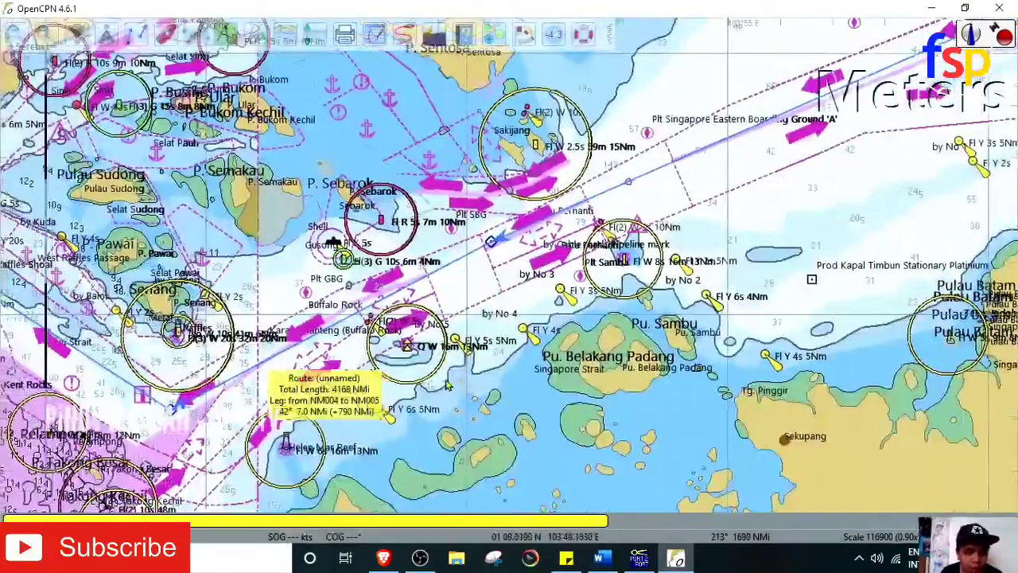
{"action": "left_click_drag", "start_coordinate": [202, 316], "coordinate": [404, 323]}
{"action": "left_click_drag", "start_coordinate": [141, 265], "coordinate": [336, 281]}
{"action": "left_click_drag", "start_coordinate": [233, 253], "coordinate": [461, 276]}
{"action": "left_click_drag", "start_coordinate": [272, 247], "coordinate": [469, 286]}
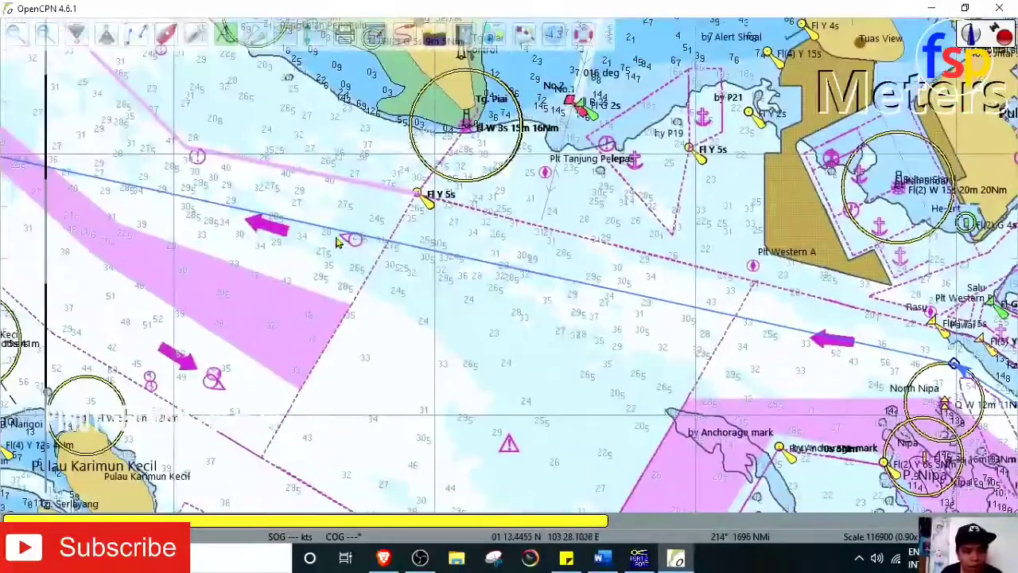
Examine the legs between Batu Berhanti, Raffles light and North Nipa against the direction arrows of the westbound traffic lane
{"action": "left_click_drag", "start_coordinate": [962, 332], "coordinate": [483, 241]}
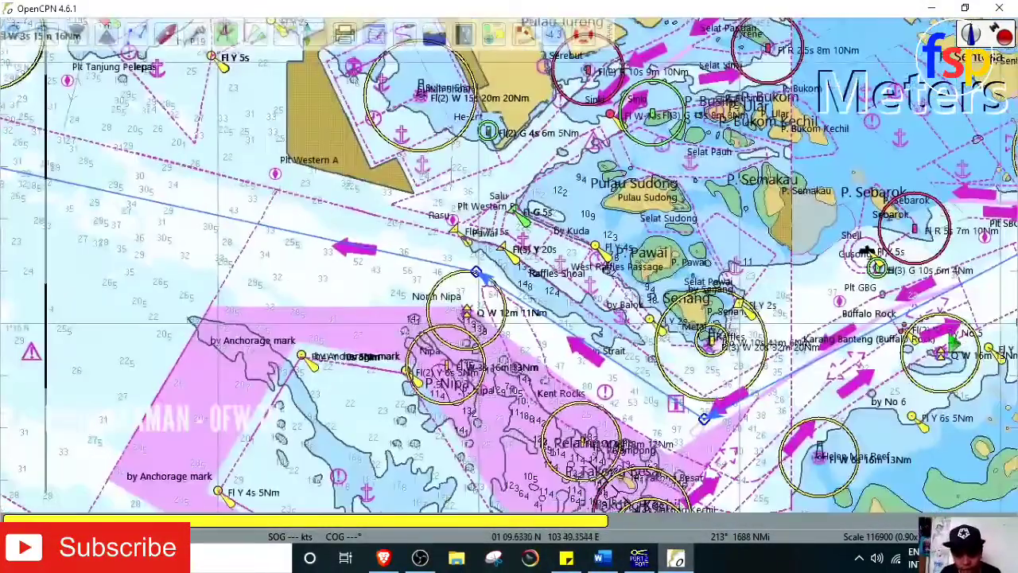
{"action": "left_click_drag", "start_coordinate": [863, 328], "coordinate": [639, 323]}
{"action": "left_click_drag", "start_coordinate": [779, 253], "coordinate": [593, 309]}
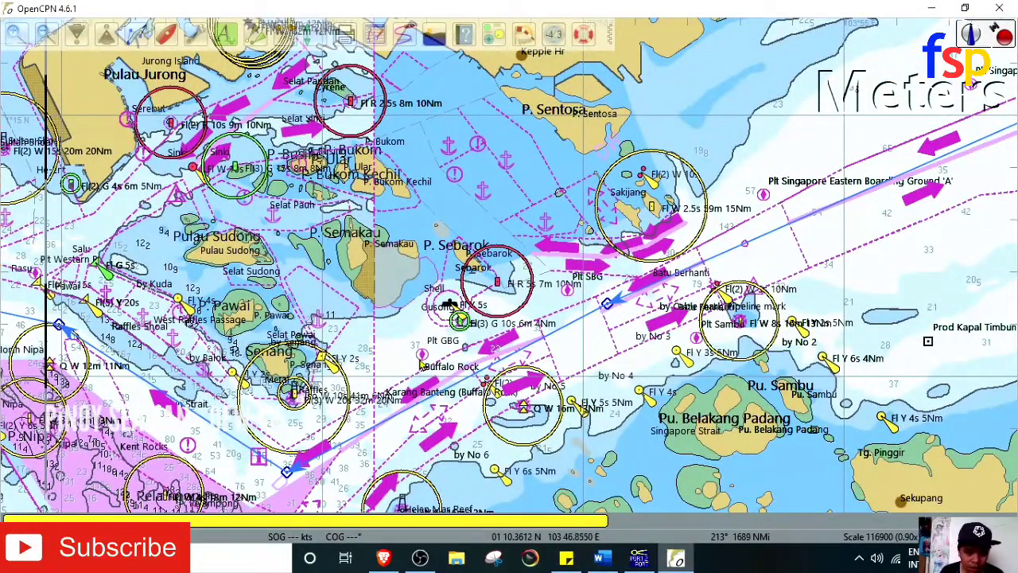
{"action": "left_click_drag", "start_coordinate": [486, 381], "coordinate": [414, 351]}
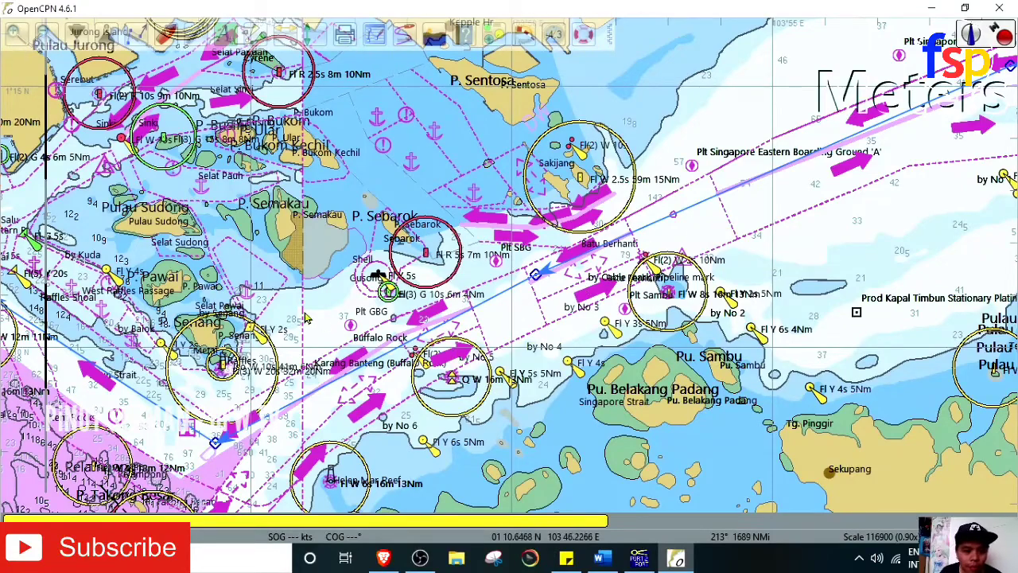
{"action": "left_click_drag", "start_coordinate": [189, 370], "coordinate": [349, 356]}
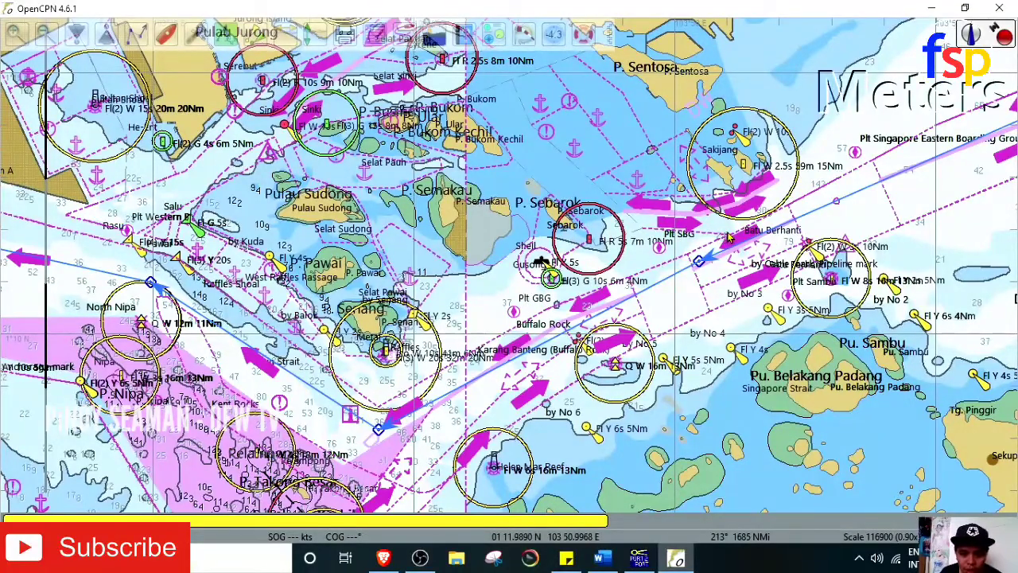
{"action": "left_click_drag", "start_coordinate": [186, 320], "coordinate": [425, 397]}
{"action": "left_click_drag", "start_coordinate": [895, 340], "coordinate": [538, 321]}
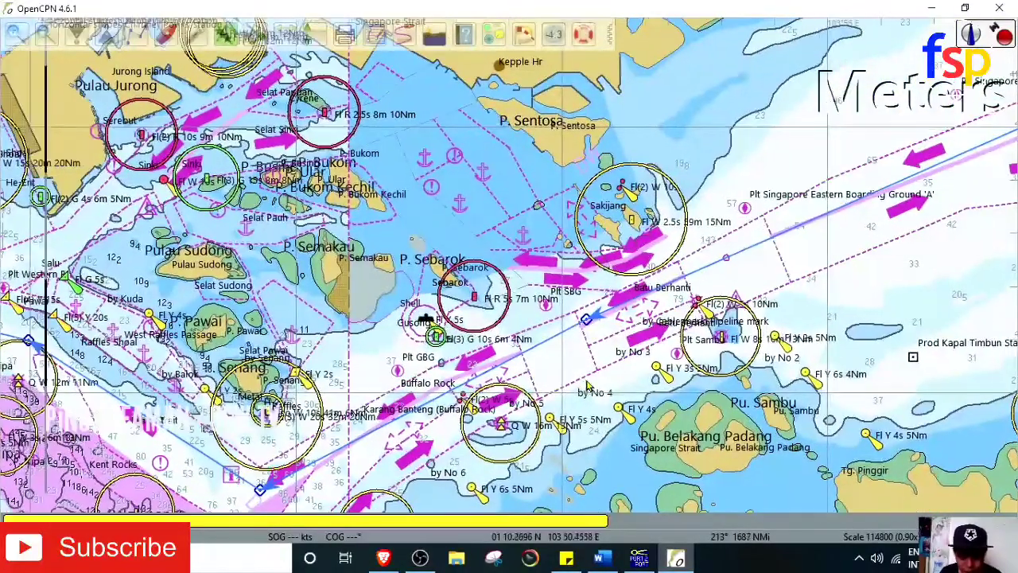
{"action": "left_click_drag", "start_coordinate": [541, 378], "coordinate": [725, 225]}
{"action": "mouse_move", "coordinate": [425, 374]}
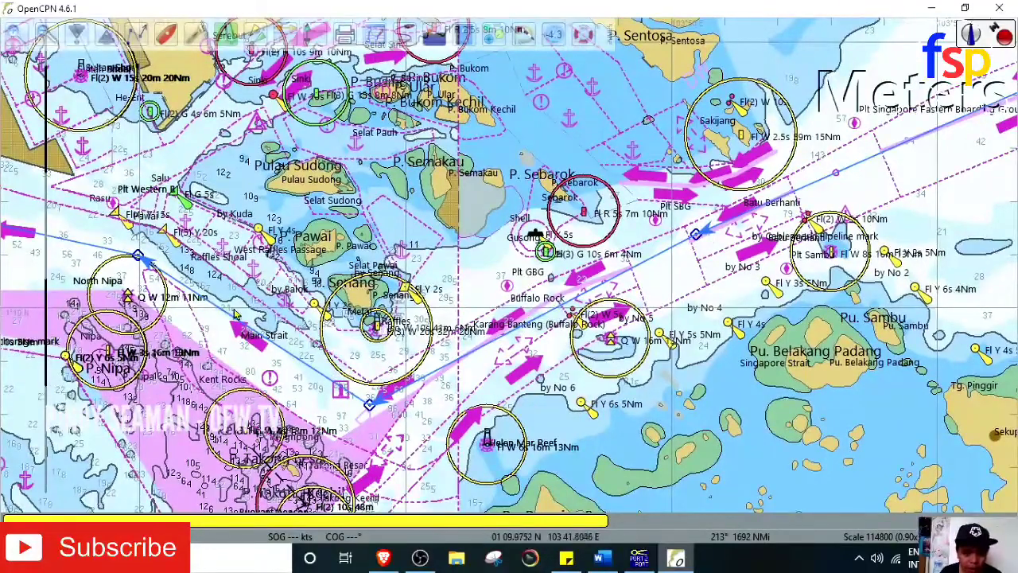
{"action": "left_click_drag", "start_coordinate": [191, 290], "coordinate": [404, 272]}
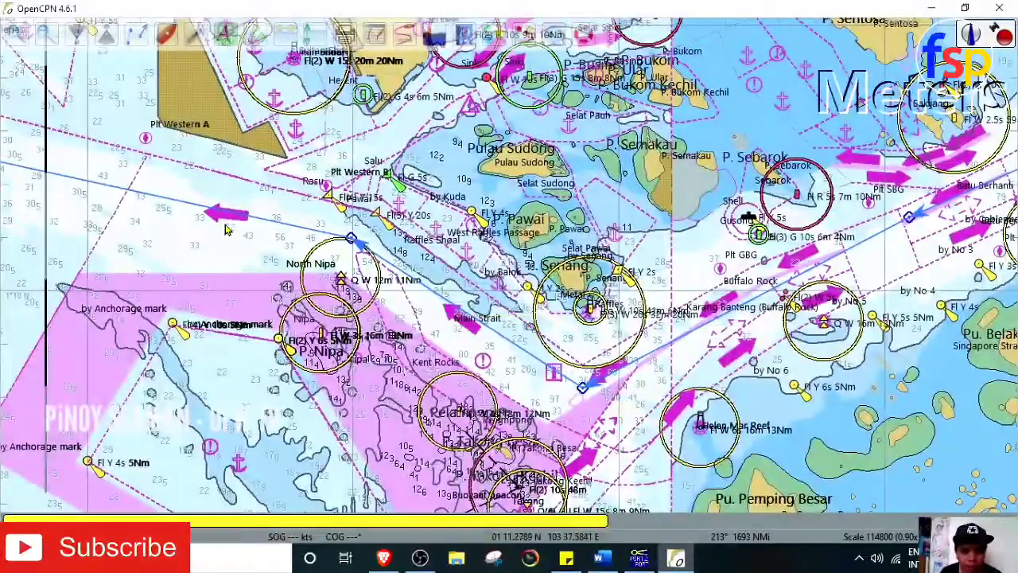
{"action": "left_click_drag", "start_coordinate": [226, 230], "coordinate": [267, 248]}
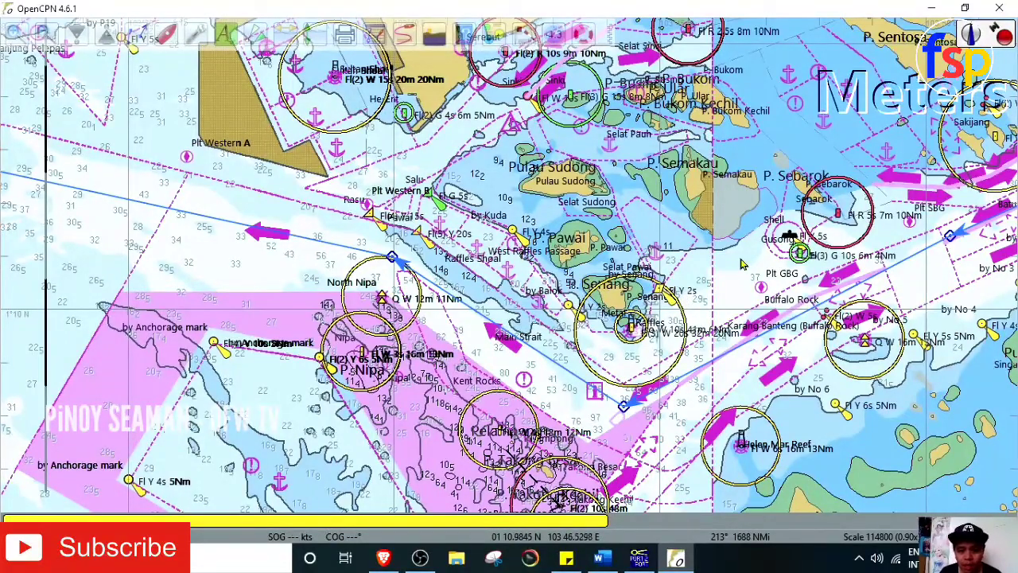
{"action": "left_click_drag", "start_coordinate": [714, 273], "coordinate": [636, 283]}
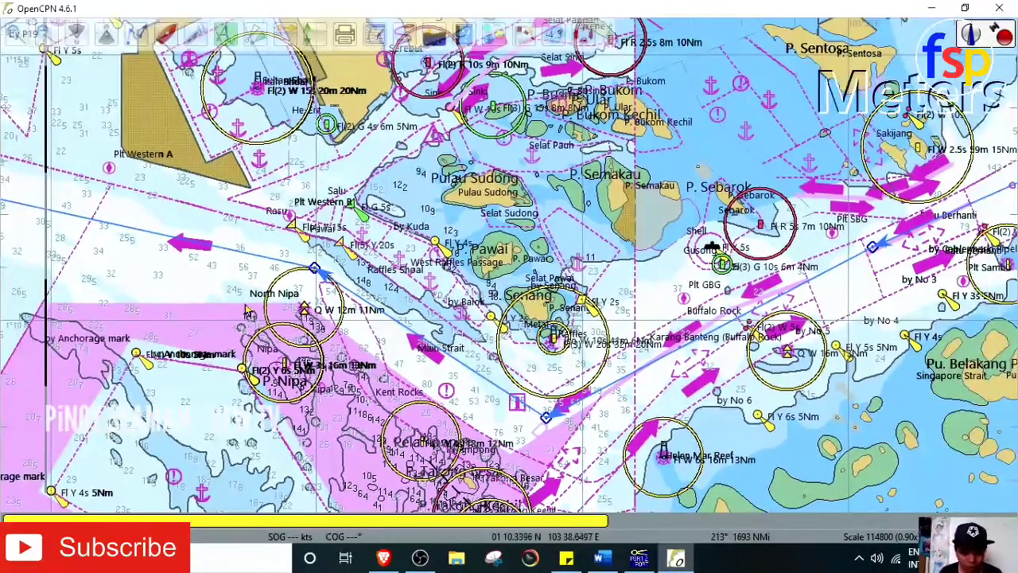
Insert a waypoint on the long leg west of Tg. Piai and move it to the westbound lane's bend southwest of Pulau Kukup
{"action": "left_click_drag", "start_coordinate": [132, 231], "coordinate": [433, 243]}
{"action": "left_click_drag", "start_coordinate": [177, 223], "coordinate": [446, 277]}
{"action": "left_click_drag", "start_coordinate": [296, 229], "coordinate": [480, 292]}
{"action": "left_click_drag", "start_coordinate": [227, 226], "coordinate": [443, 276]}
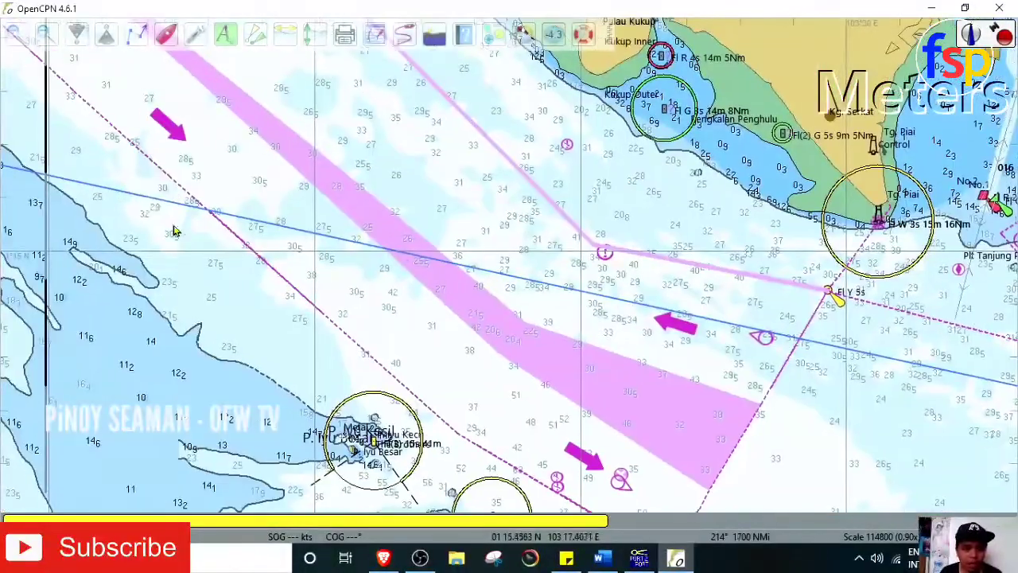
{"action": "scroll", "coordinate": [160, 150], "scroll_direction": "down", "scroll_amount": 1}
{"action": "left_click_drag", "start_coordinate": [154, 130], "coordinate": [342, 293]}
{"action": "scroll", "coordinate": [262, 199], "scroll_direction": "down", "scroll_amount": 2}
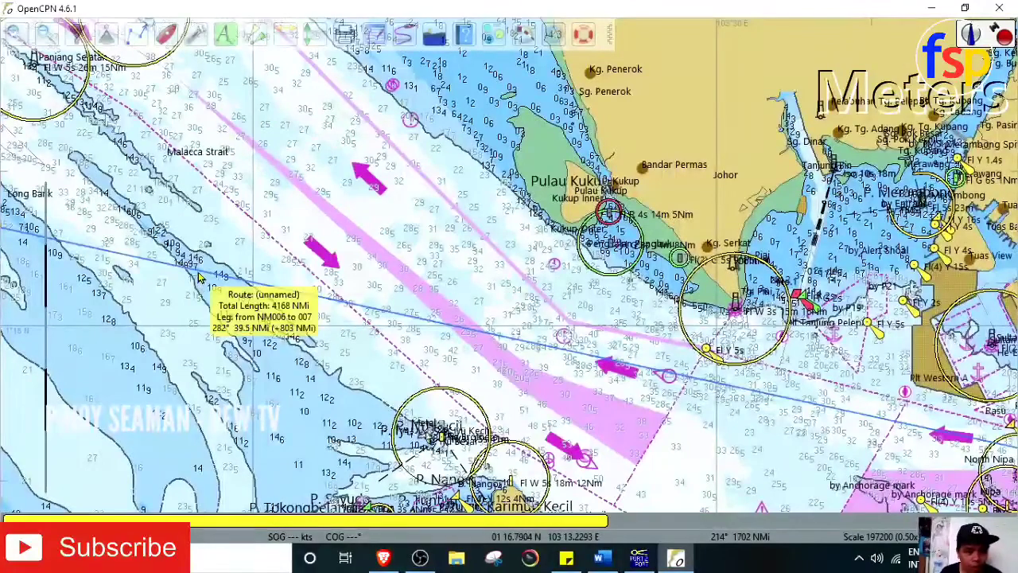
{"action": "right_click", "coordinate": [201, 276]}
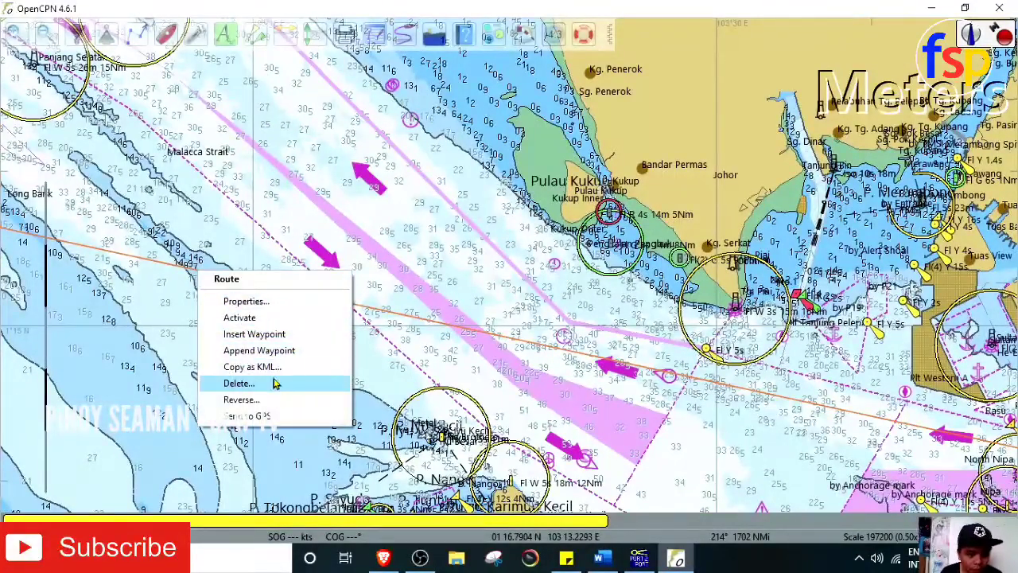
{"action": "left_click", "coordinate": [283, 335]}
{"action": "left_click_drag", "start_coordinate": [202, 276], "coordinate": [563, 329]}
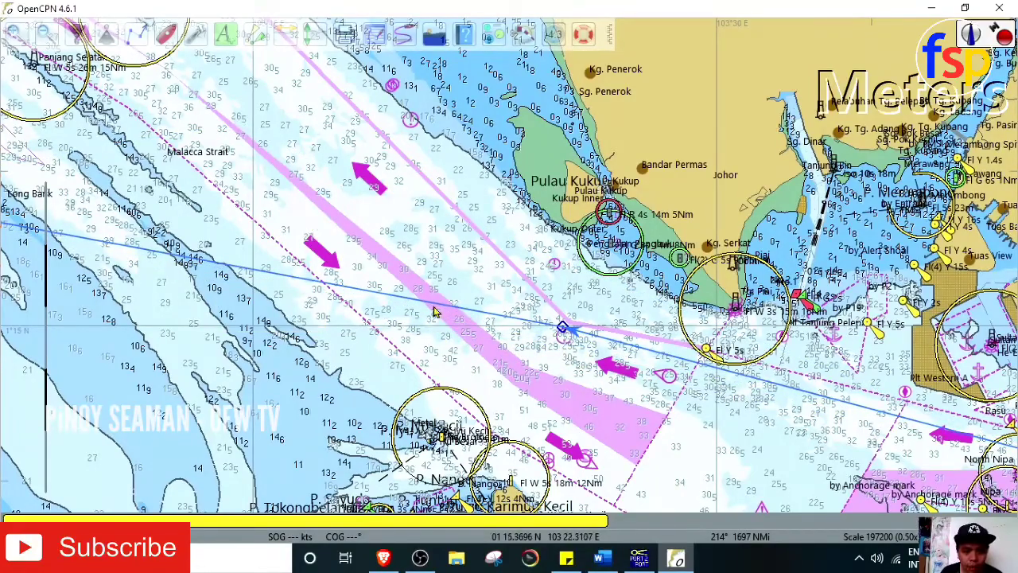
Insert a waypoint on the leg crossing Long Bank and move it northeast into the westbound lane beside the Mudah Selatan light
{"action": "left_click_drag", "start_coordinate": [139, 201], "coordinate": [246, 316]}
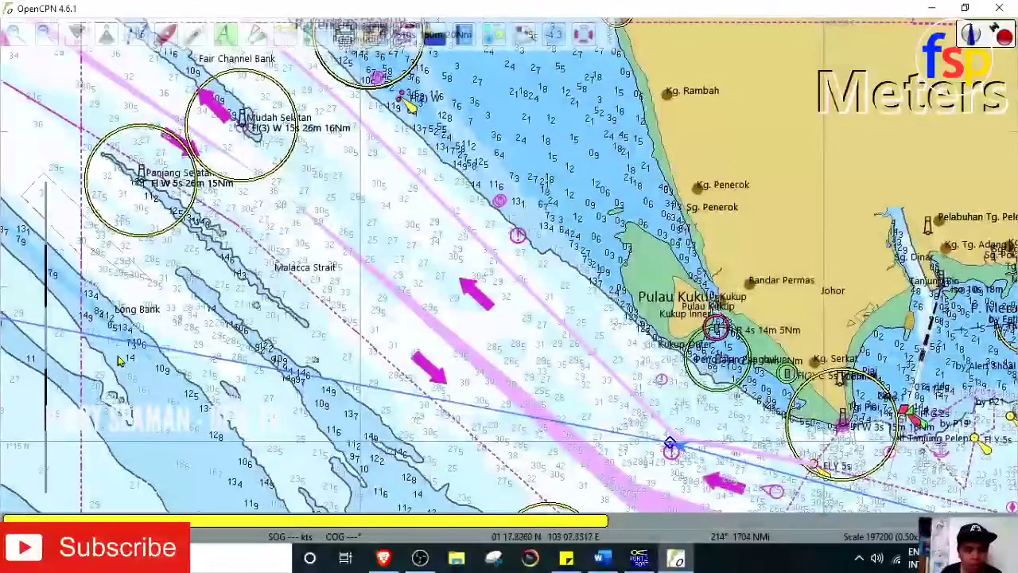
{"action": "right_click", "coordinate": [78, 330]}
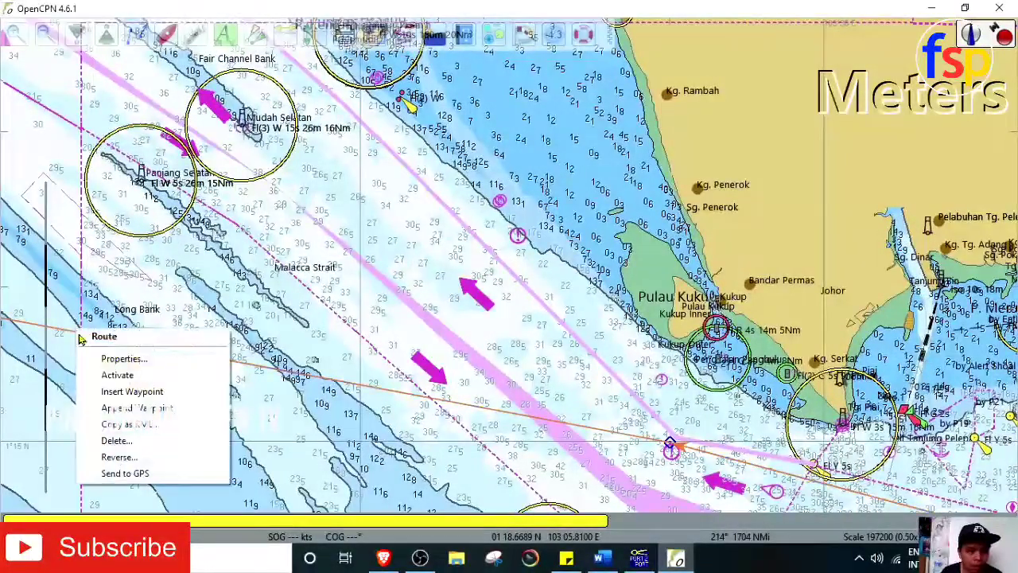
{"action": "left_click", "coordinate": [132, 391]}
{"action": "left_click_drag", "start_coordinate": [80, 331], "coordinate": [211, 88]}
Move the waypoint southwest of Mudah Selatan far northwest along the Malacca Strait, into the westbound lane south of the P. Undan light
{"action": "left_click_drag", "start_coordinate": [364, 292], "coordinate": [387, 295]}
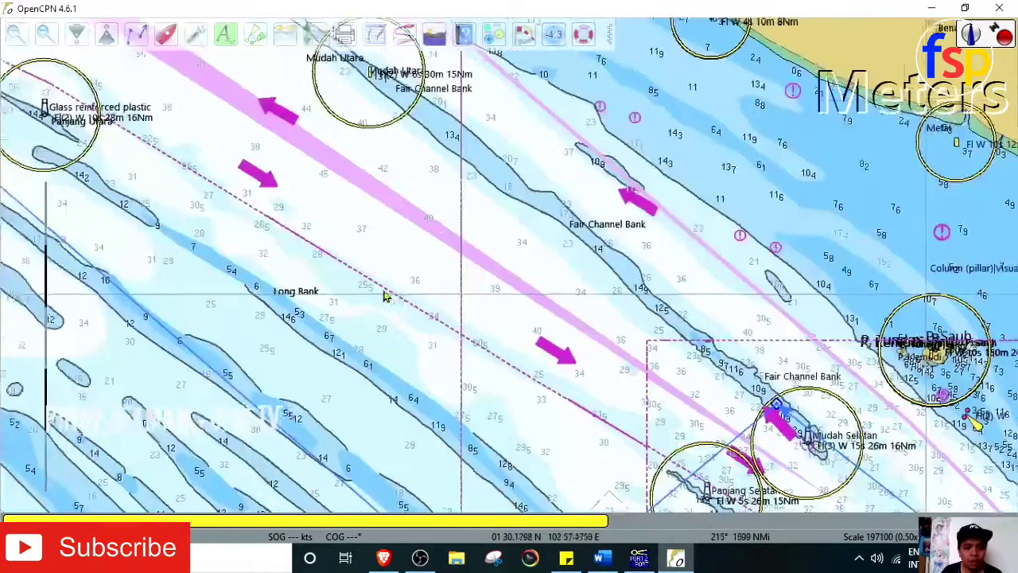
{"action": "scroll", "coordinate": [391, 294], "scroll_direction": "down", "scroll_amount": 3}
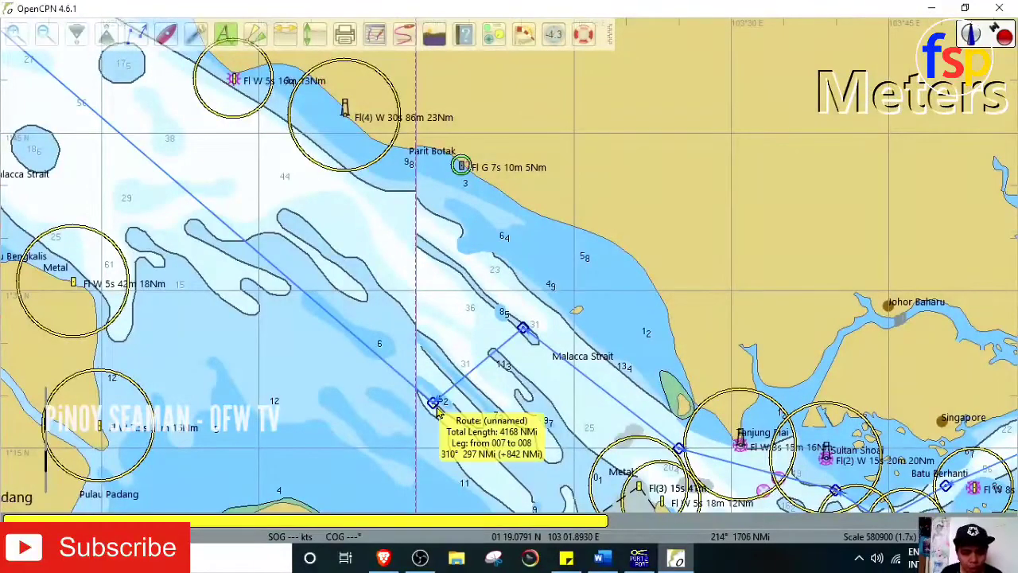
{"action": "left_click_drag", "start_coordinate": [433, 403], "coordinate": [387, 323]}
{"action": "scroll", "coordinate": [398, 334], "scroll_direction": "up", "scroll_amount": 2}
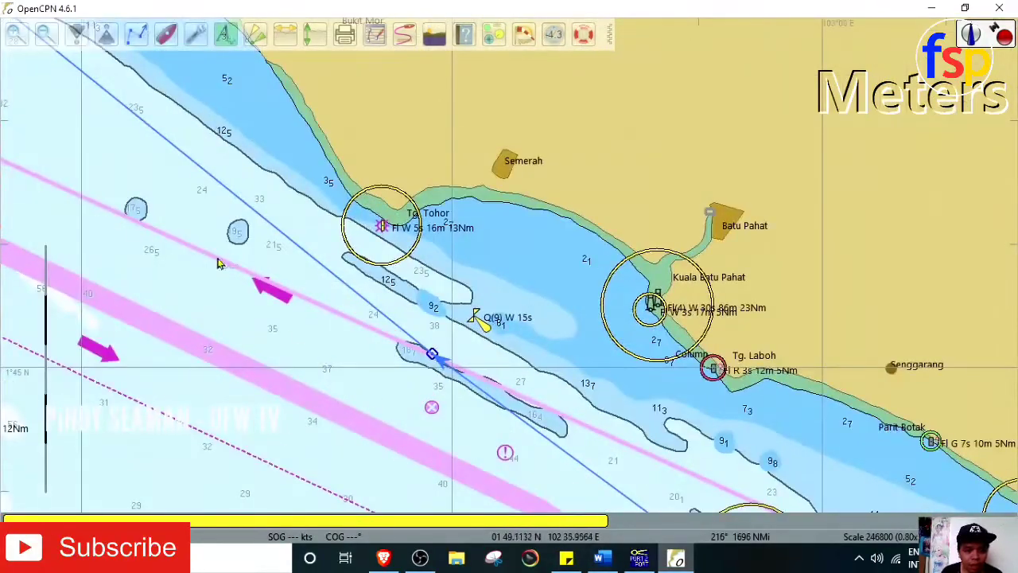
{"action": "left_click_drag", "start_coordinate": [232, 323], "coordinate": [513, 239]}
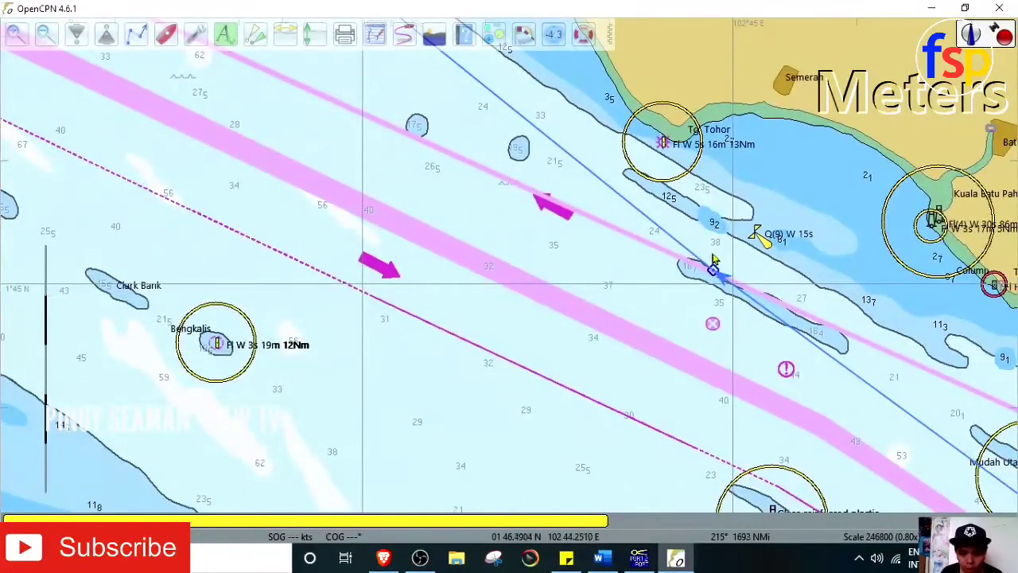
{"action": "mouse_move", "coordinate": [713, 272]}
{"action": "left_click_drag", "start_coordinate": [702, 280], "coordinate": [376, 168]}
{"action": "left_click_drag", "start_coordinate": [182, 98], "coordinate": [474, 322]}
{"action": "mouse_move", "coordinate": [673, 393]}
{"action": "left_click_drag", "start_coordinate": [673, 393], "coordinate": [296, 217]}
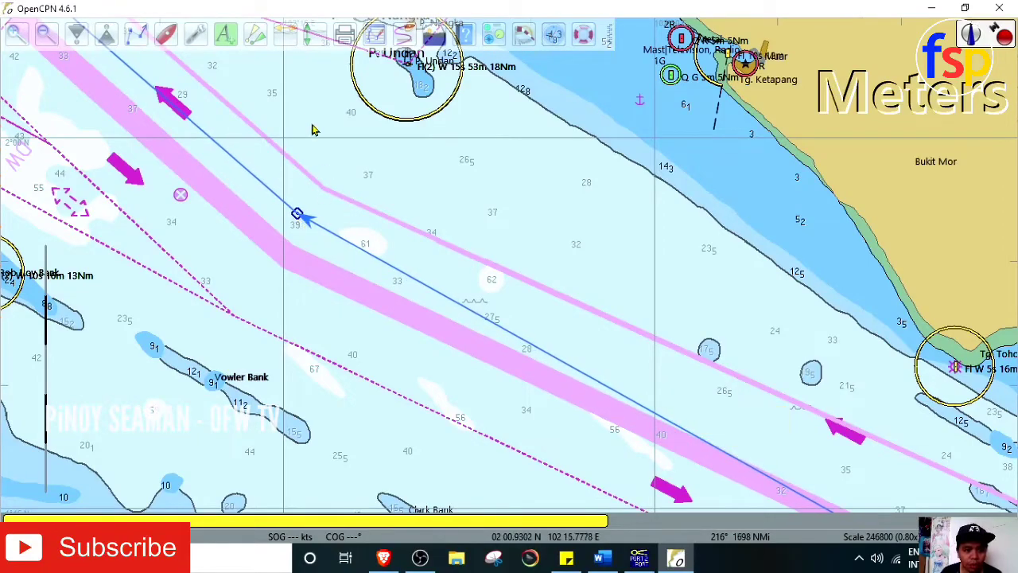
Insert a waypoint on the leg near Port Kelang and move it into the westbound lane north of the Sepat light
{"action": "left_click_drag", "start_coordinate": [302, 120], "coordinate": [473, 221]}
{"action": "scroll", "coordinate": [473, 221], "scroll_direction": "down", "scroll_amount": 3}
{"action": "scroll", "coordinate": [476, 219], "scroll_direction": "down", "scroll_amount": 2}
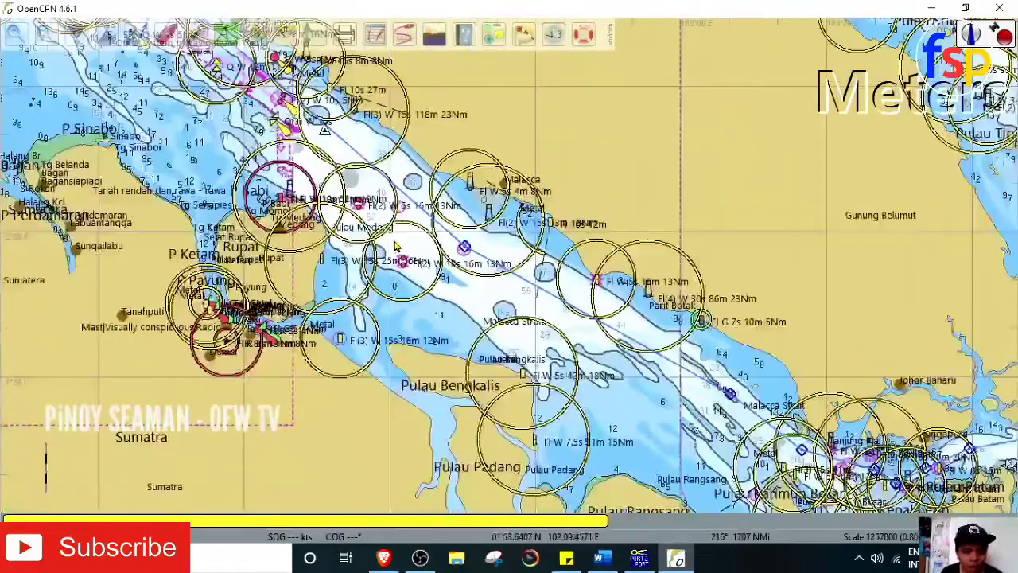
{"action": "scroll", "coordinate": [398, 230], "scroll_direction": "up", "scroll_amount": 3}
{"action": "left_click_drag", "start_coordinate": [322, 119], "coordinate": [567, 368]}
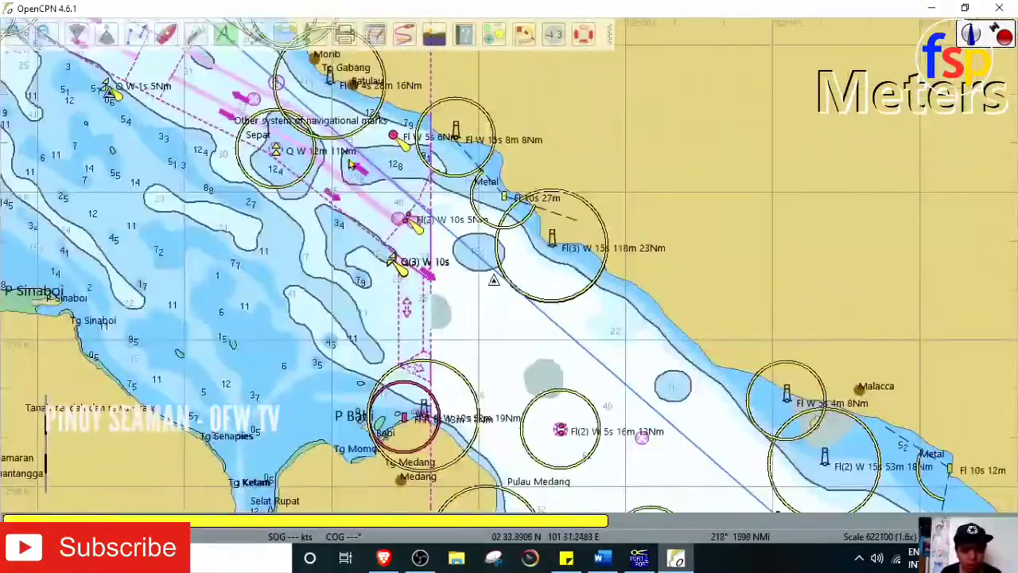
{"action": "left_click_drag", "start_coordinate": [343, 154], "coordinate": [504, 317]}
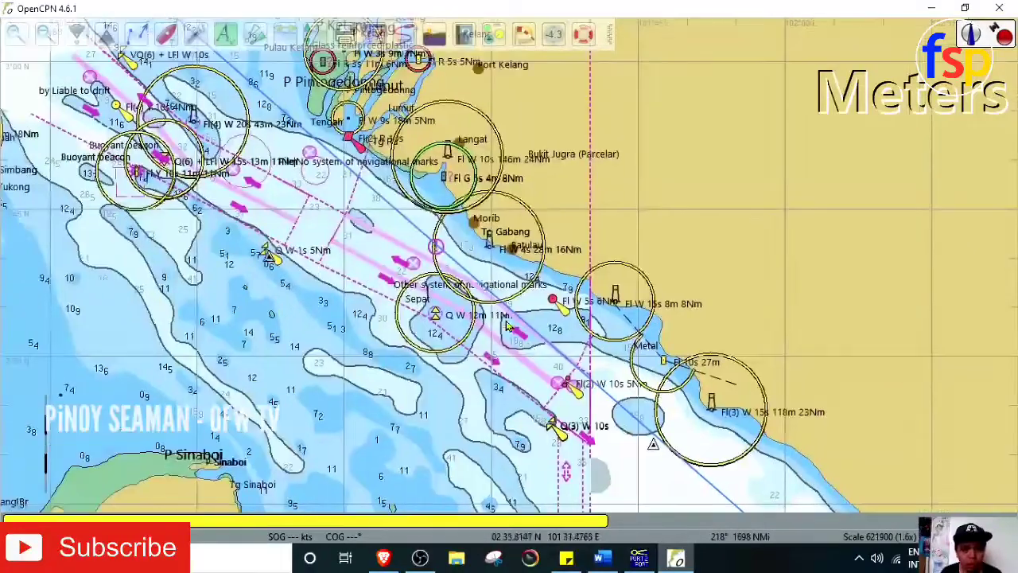
{"action": "right_click", "coordinate": [280, 119]}
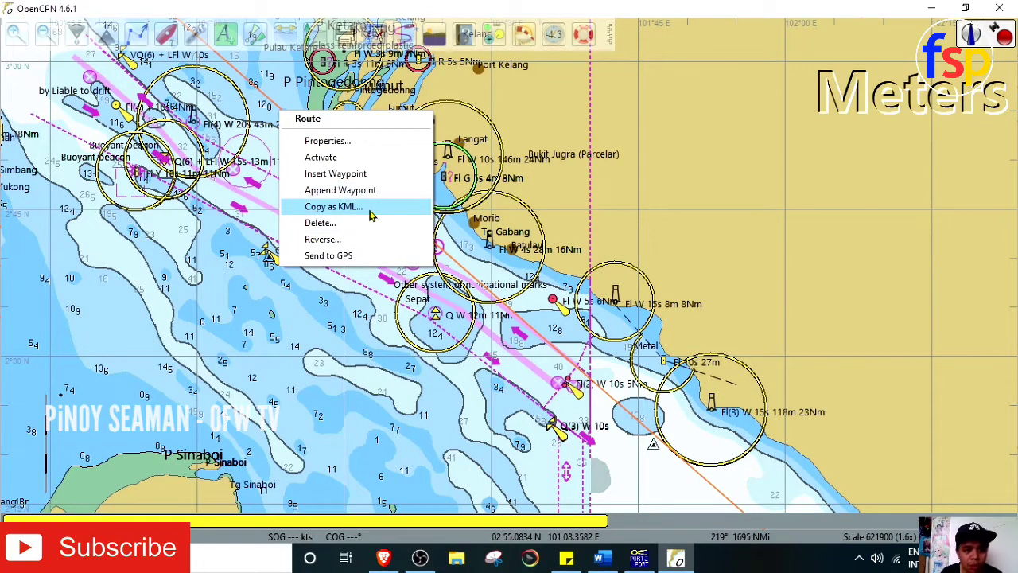
{"action": "left_click", "coordinate": [336, 173]}
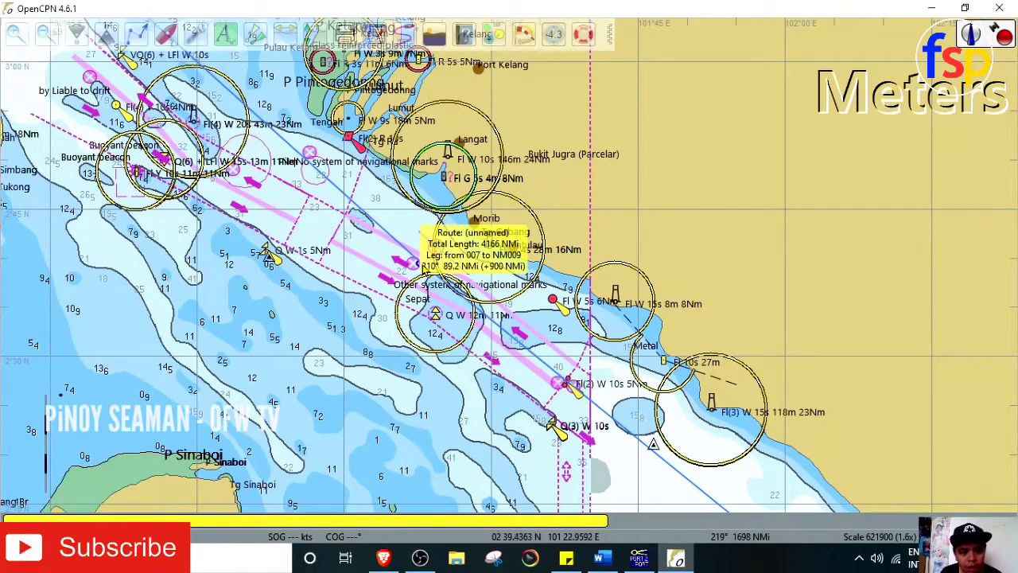
Move the route's final waypoint from off Diba south to the waters off Fujayrah in the Gulf of Oman
{"action": "scroll", "coordinate": [225, 183], "scroll_direction": "down", "scroll_amount": 3}
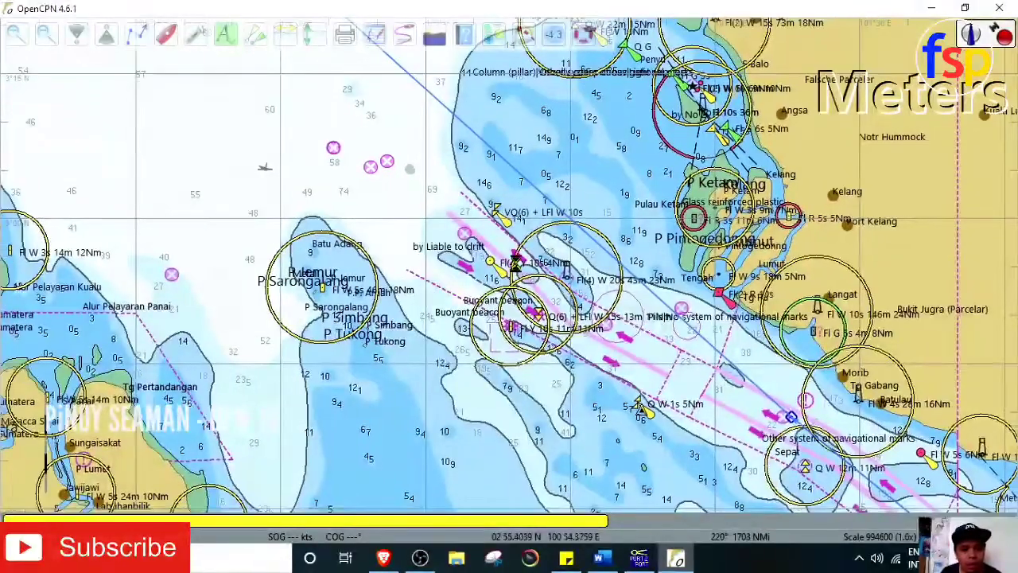
{"action": "scroll", "coordinate": [517, 285], "scroll_direction": "down", "scroll_amount": 2}
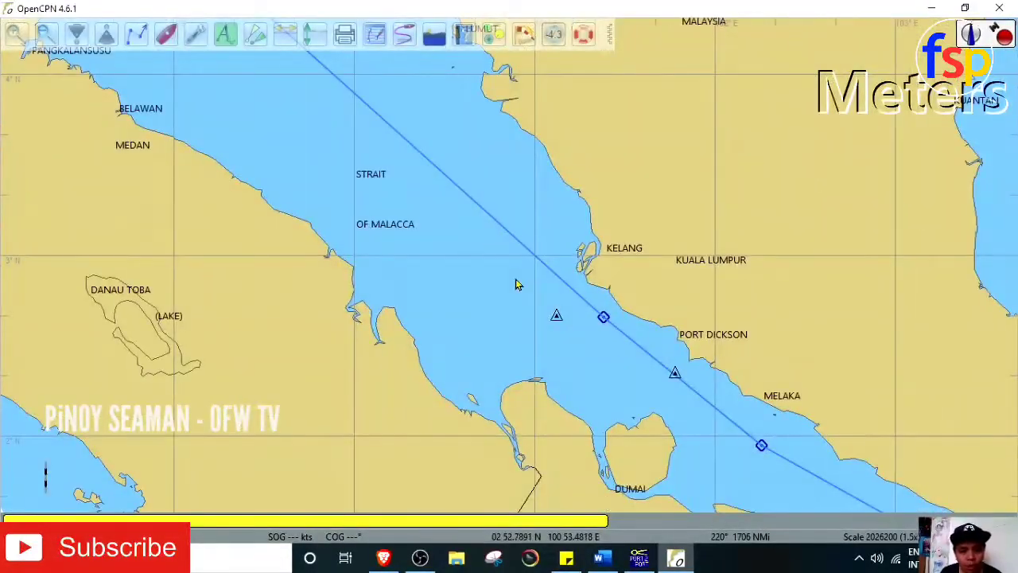
{"action": "scroll", "coordinate": [513, 279], "scroll_direction": "down", "scroll_amount": 1}
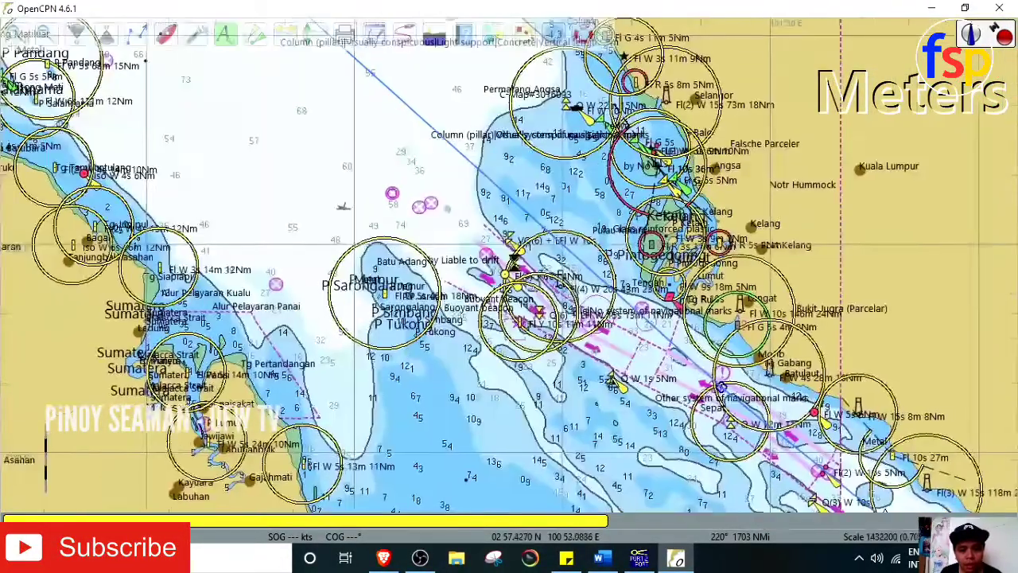
{"action": "scroll", "coordinate": [516, 269], "scroll_direction": "down", "scroll_amount": 5}
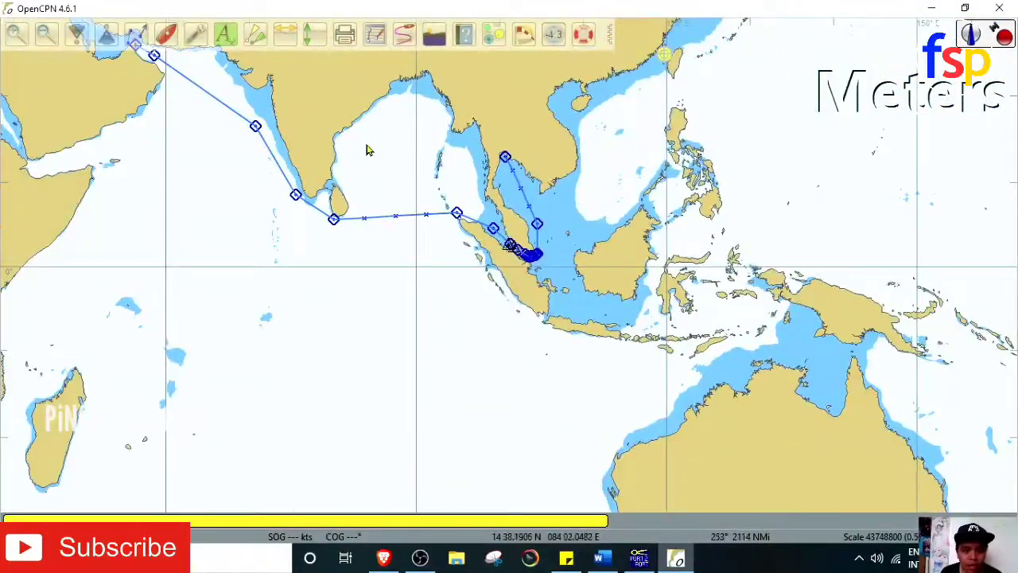
{"action": "left_click_drag", "start_coordinate": [368, 150], "coordinate": [573, 358]}
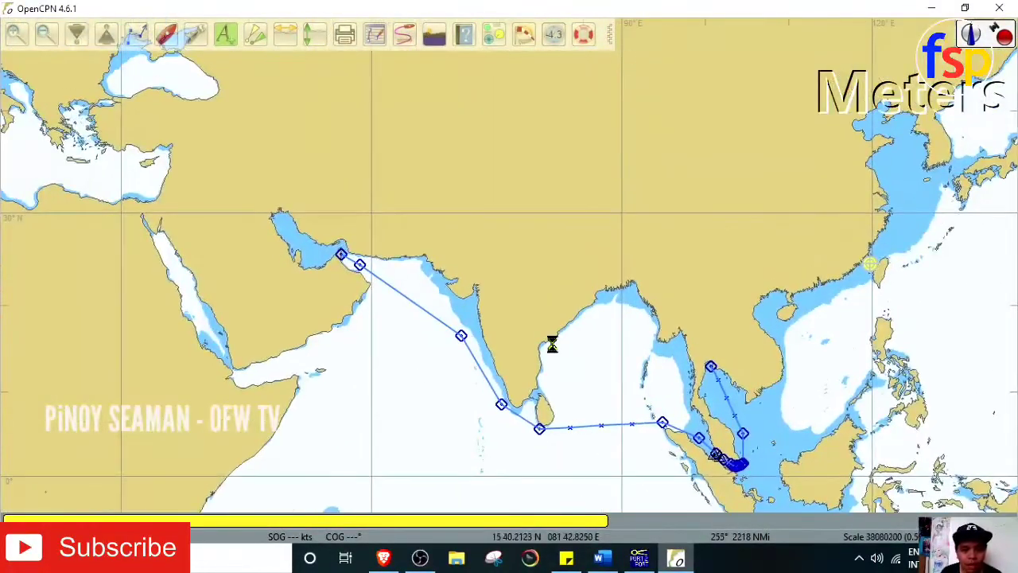
{"action": "scroll", "coordinate": [573, 359], "scroll_direction": "up", "scroll_amount": 1}
{"action": "scroll", "coordinate": [127, 163], "scroll_direction": "up", "scroll_amount": 2}
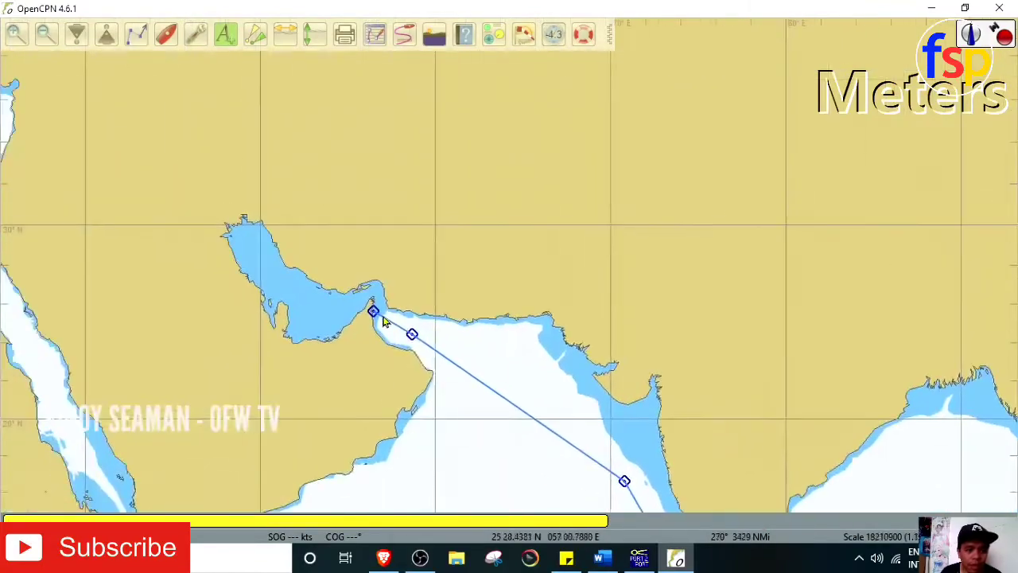
{"action": "scroll", "coordinate": [386, 312], "scroll_direction": "up", "scroll_amount": 3}
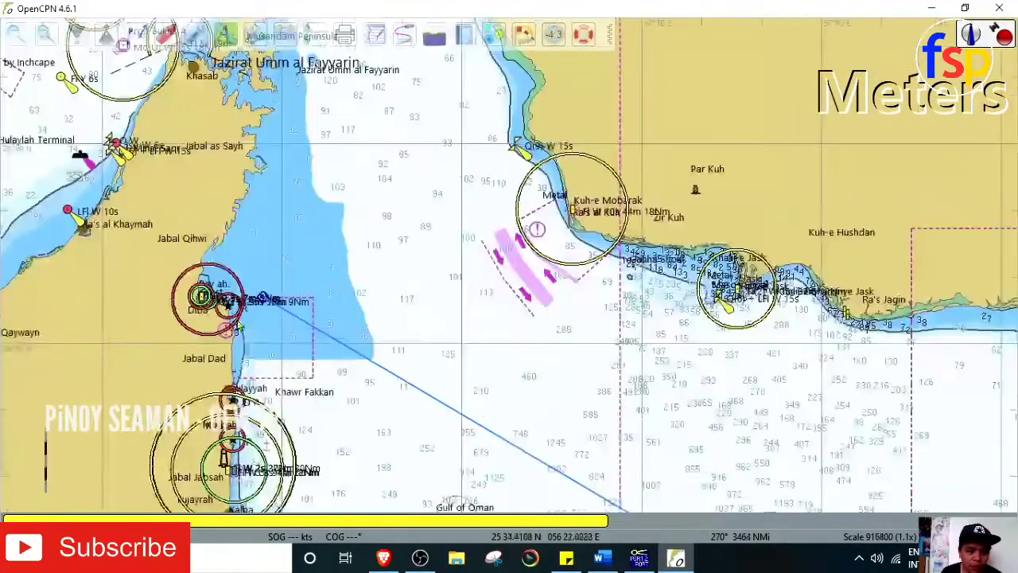
{"action": "left_click_drag", "start_coordinate": [97, 394], "coordinate": [541, 307]}
{"action": "left_click_drag", "start_coordinate": [682, 328], "coordinate": [428, 284]}
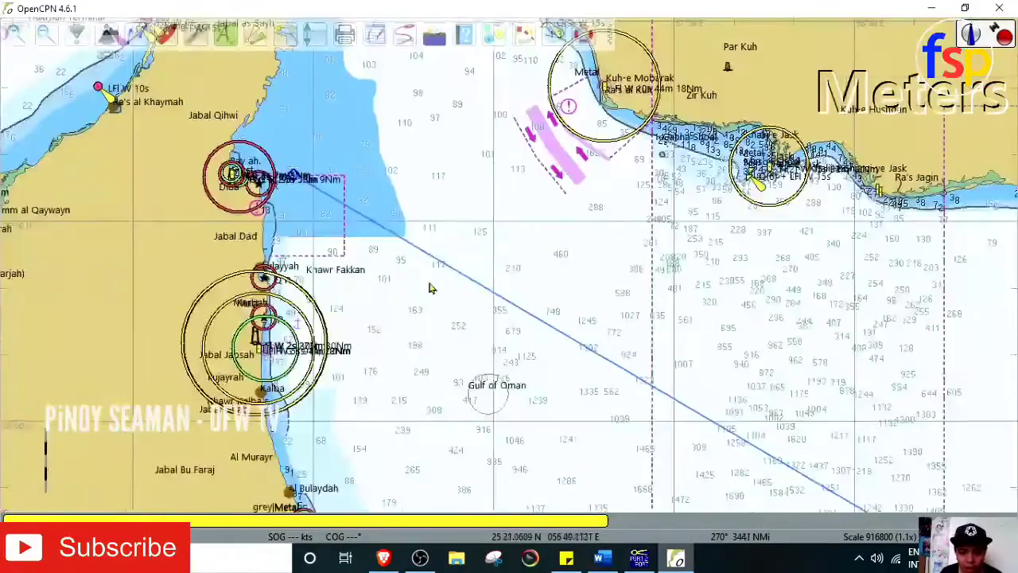
{"action": "left_click_drag", "start_coordinate": [293, 182], "coordinate": [346, 342]}
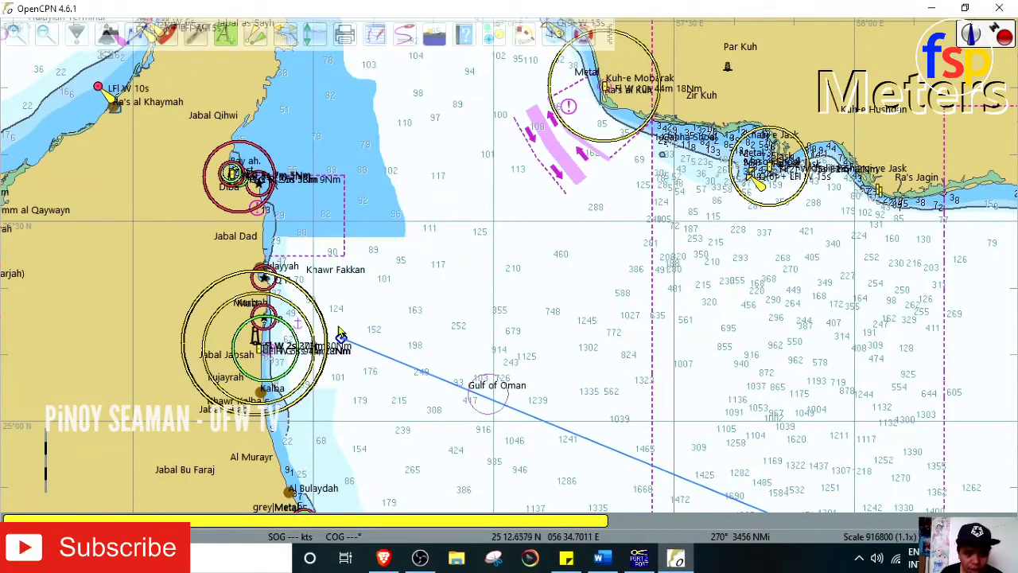
Reposition the final waypoint into the charted anchorage area northeast of Al Fujayrah
{"action": "scroll", "coordinate": [318, 299], "scroll_direction": "up", "scroll_amount": 3}
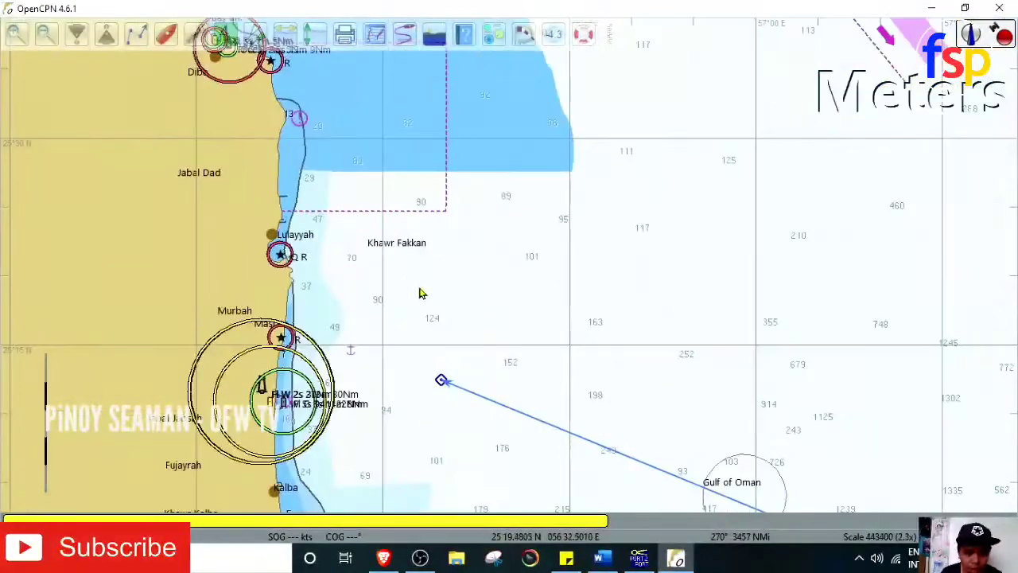
{"action": "left_click_drag", "start_coordinate": [442, 380], "coordinate": [452, 168]}
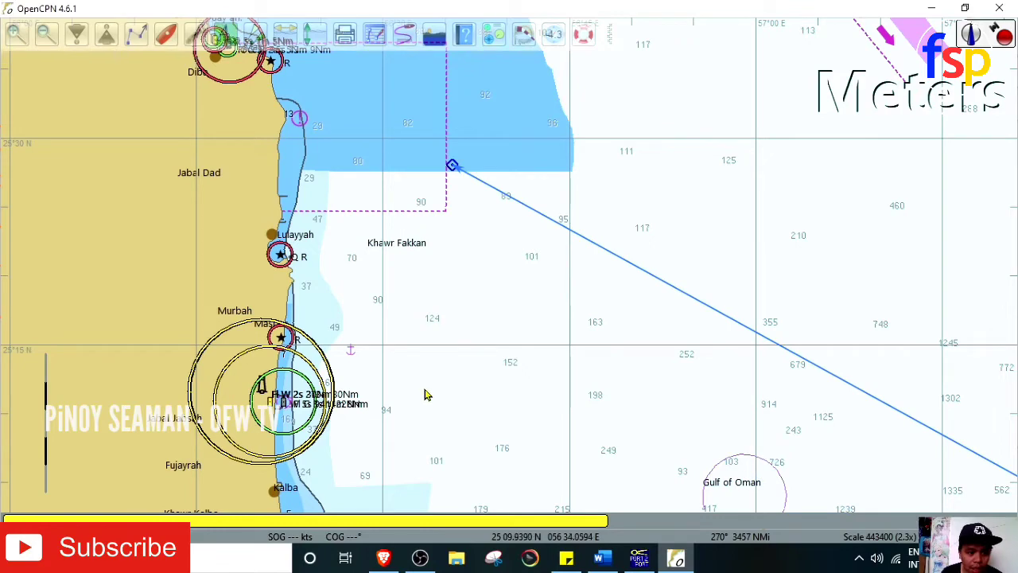
{"action": "left_click_drag", "start_coordinate": [433, 417], "coordinate": [400, 266]}
{"action": "scroll", "coordinate": [402, 264], "scroll_direction": "up", "scroll_amount": 2}
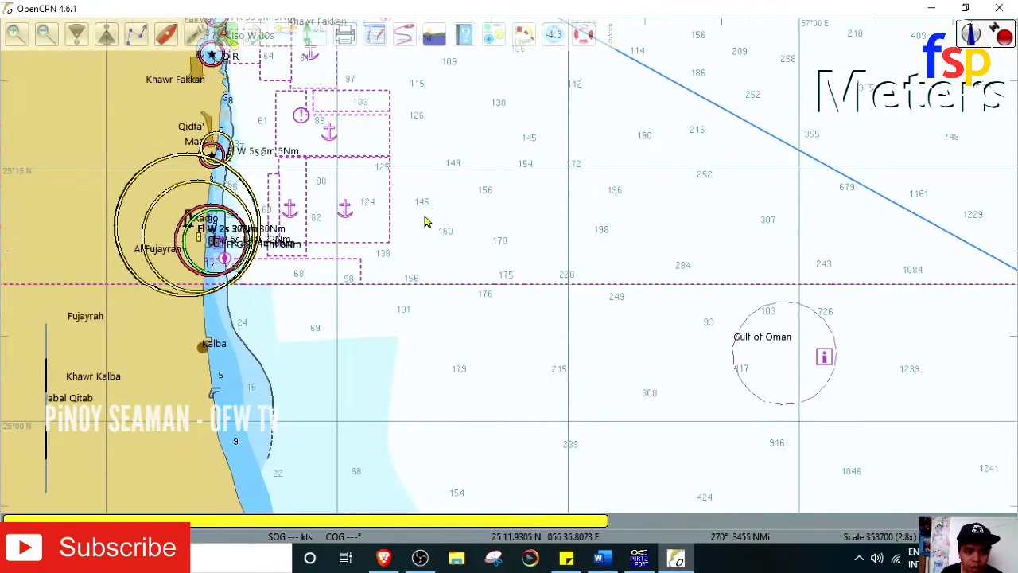
{"action": "left_click_drag", "start_coordinate": [421, 200], "coordinate": [415, 242]}
{"action": "left_click_drag", "start_coordinate": [420, 162], "coordinate": [374, 384]}
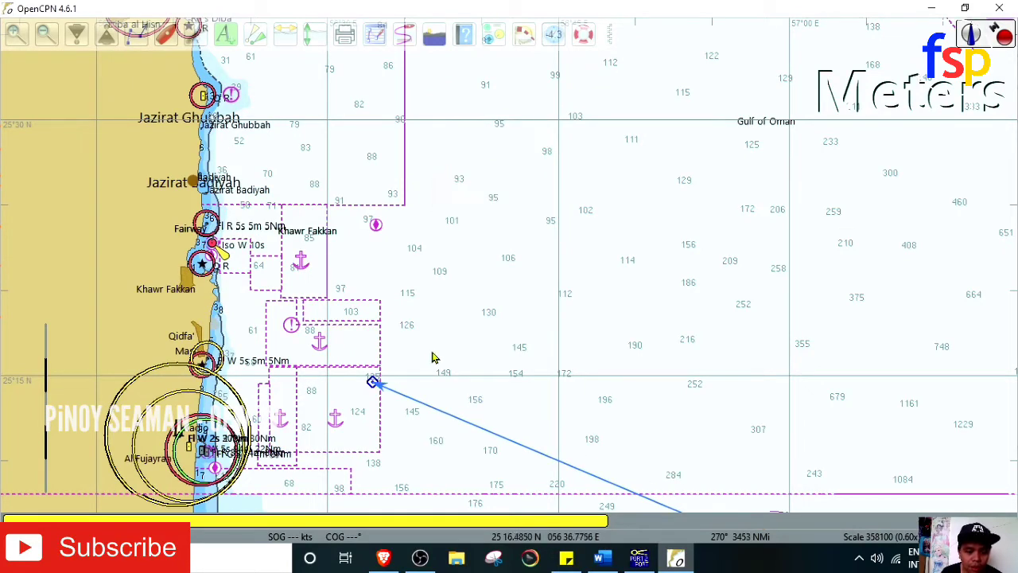
Move the final waypoint southeast to the eastern edge of the charted anchorage areas off Fujairah
{"action": "scroll", "coordinate": [432, 350], "scroll_direction": "up", "scroll_amount": 3}
{"action": "left_click_drag", "start_coordinate": [451, 340], "coordinate": [481, 306]}
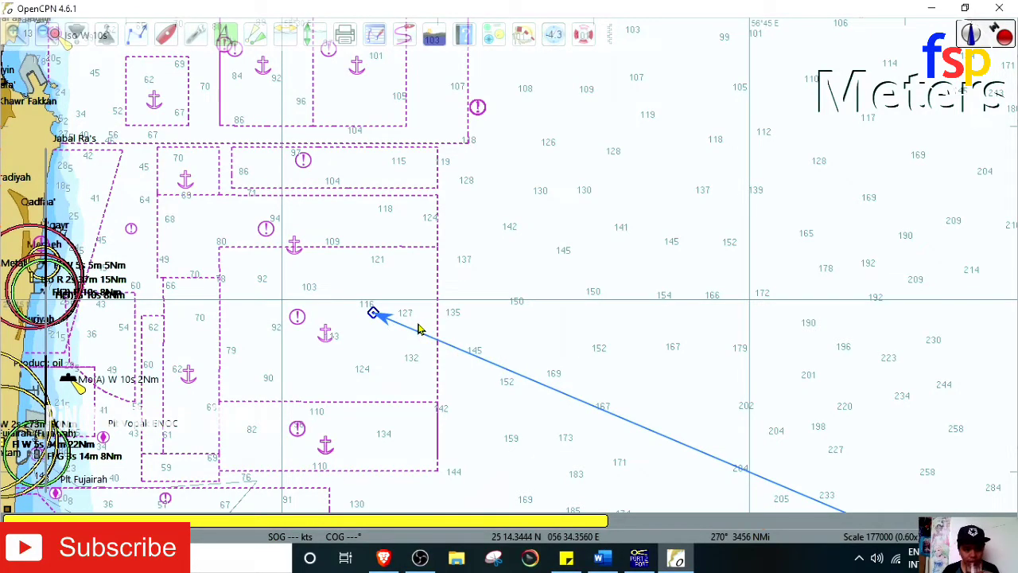
{"action": "mouse_move", "coordinate": [420, 332]}
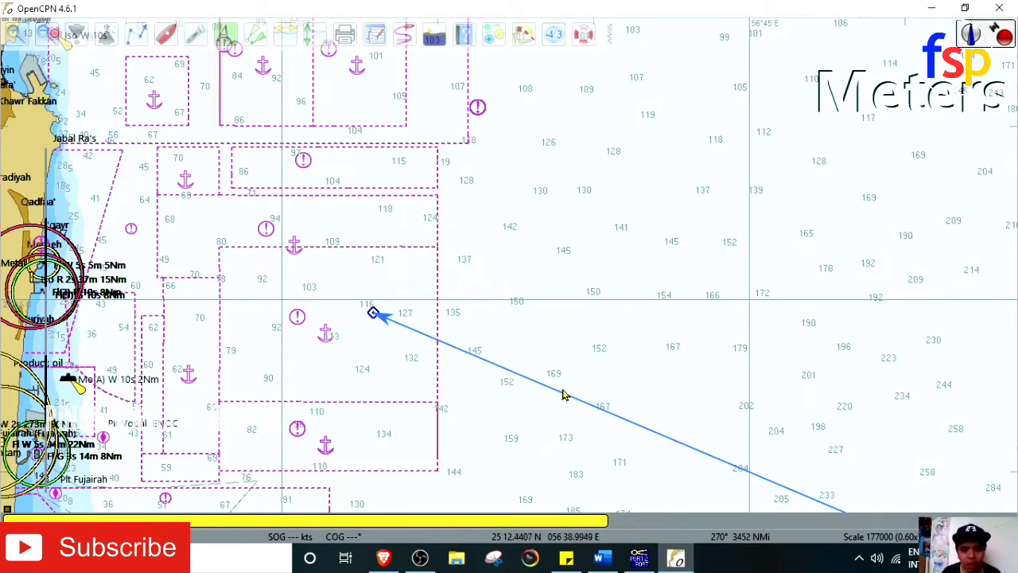
{"action": "mouse_move", "coordinate": [383, 317]}
{"action": "left_click_drag", "start_coordinate": [374, 314], "coordinate": [439, 401]}
{"action": "scroll", "coordinate": [595, 294], "scroll_direction": "down", "scroll_amount": 1}
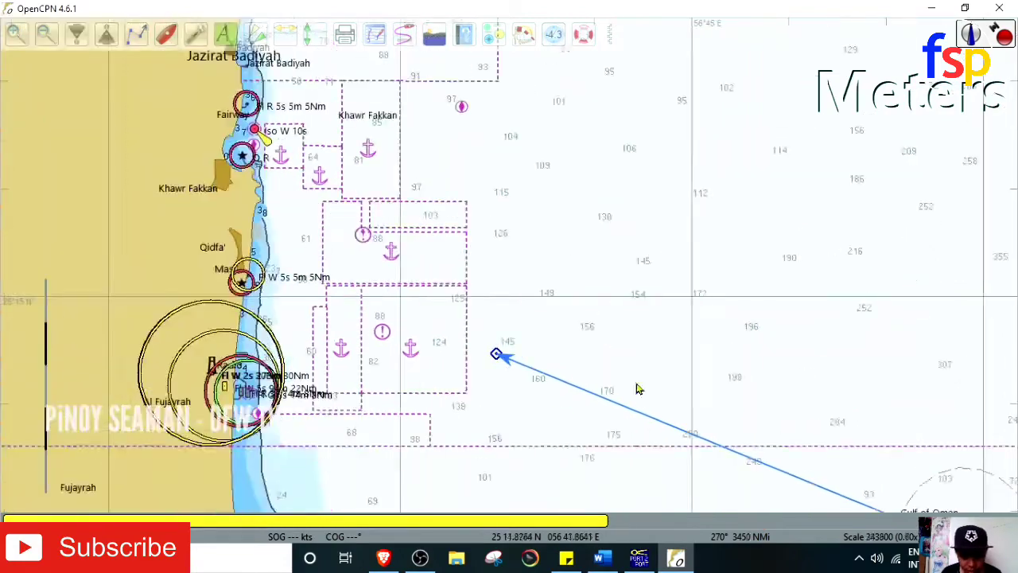
Examine the route from its end off Fujayrah back across the Gulf of Oman and around India toward Sumatra
{"action": "scroll", "coordinate": [485, 310], "scroll_direction": "up", "scroll_amount": 1}
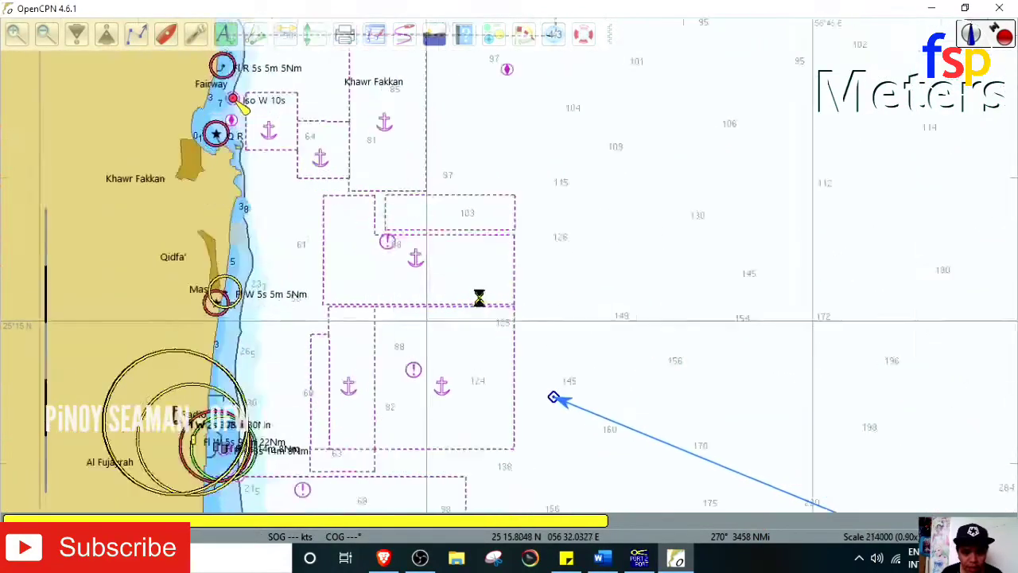
{"action": "left_click_drag", "start_coordinate": [610, 371], "coordinate": [524, 278]}
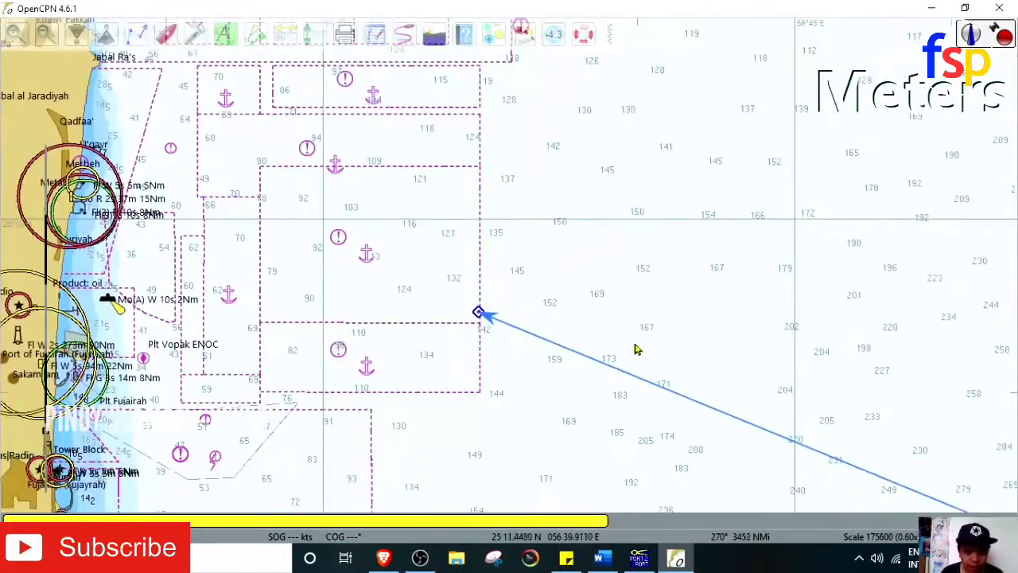
{"action": "left_click_drag", "start_coordinate": [636, 348], "coordinate": [541, 279]}
{"action": "scroll", "coordinate": [609, 300], "scroll_direction": "down", "scroll_amount": 1}
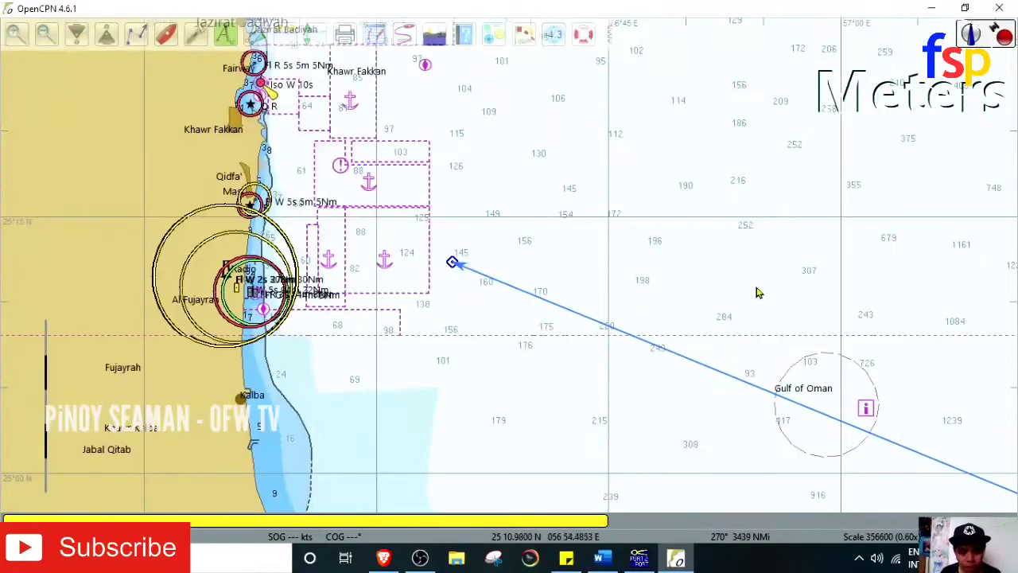
{"action": "left_click_drag", "start_coordinate": [755, 291], "coordinate": [291, 266]}
{"action": "left_click_drag", "start_coordinate": [502, 343], "coordinate": [500, 305]}
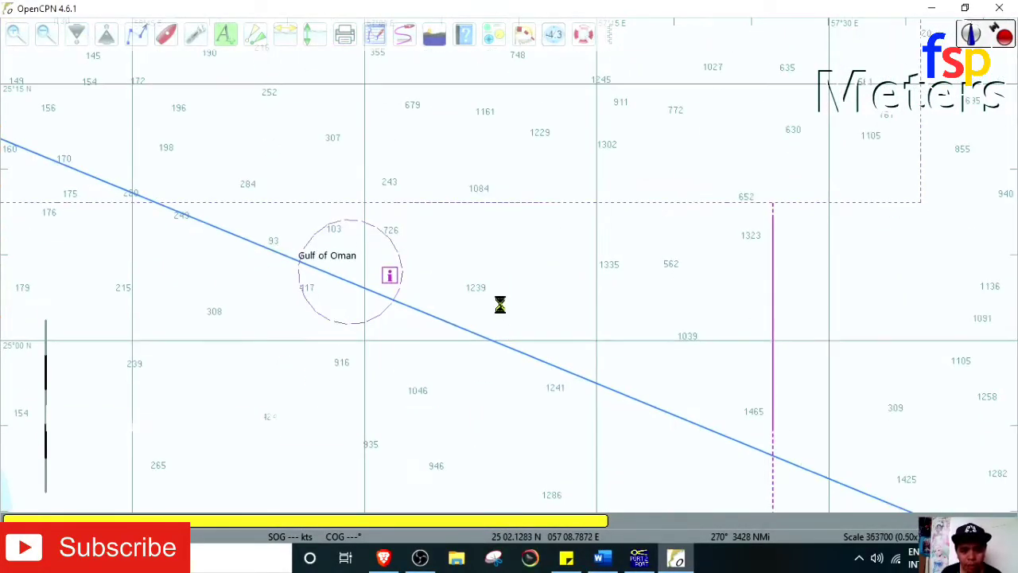
{"action": "scroll", "coordinate": [499, 305], "scroll_direction": "down", "scroll_amount": 2}
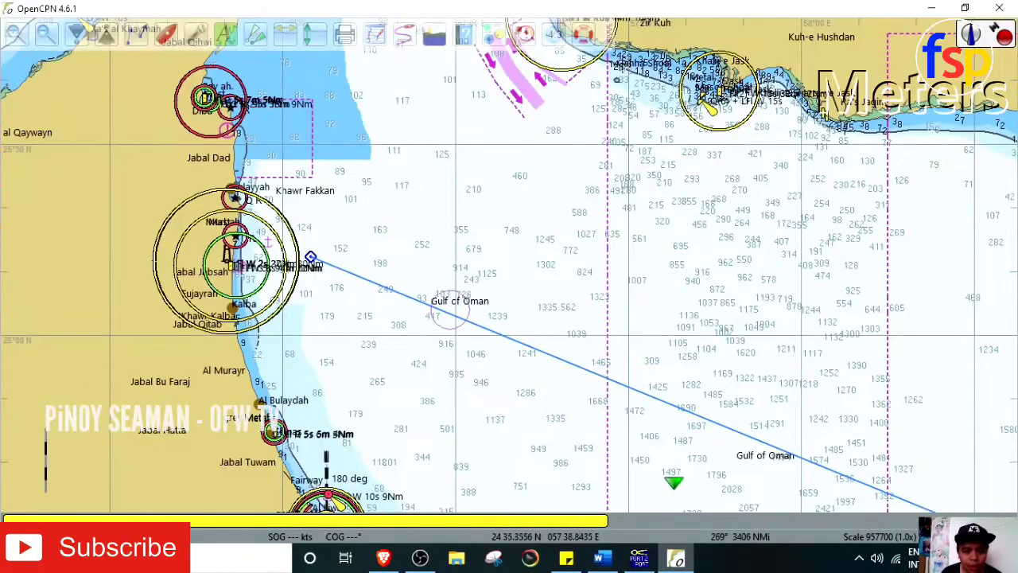
{"action": "scroll", "coordinate": [834, 338], "scroll_direction": "down", "scroll_amount": 2}
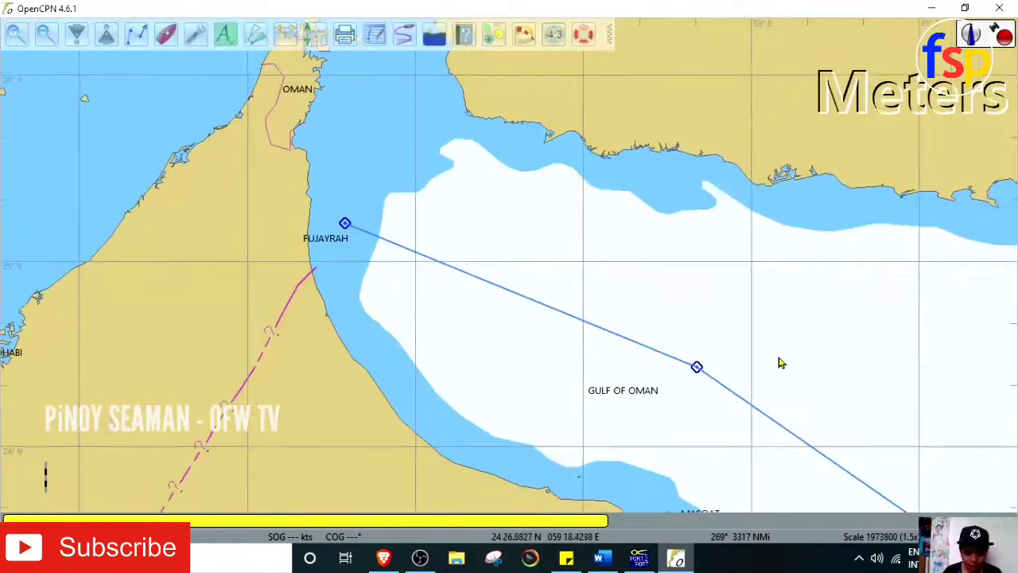
{"action": "left_click_drag", "start_coordinate": [781, 363], "coordinate": [600, 350]}
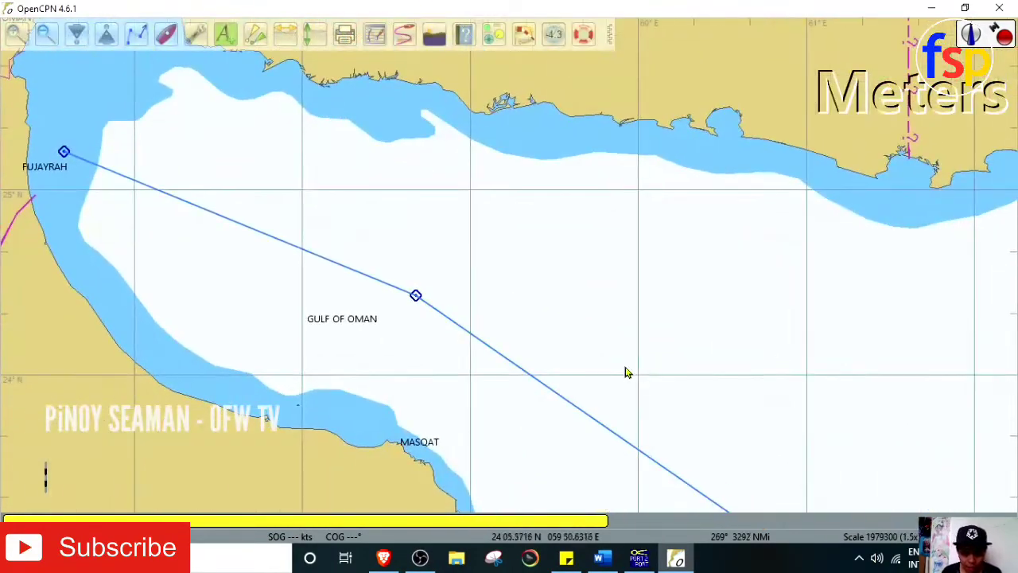
{"action": "left_click_drag", "start_coordinate": [820, 415], "coordinate": [661, 257]}
{"action": "scroll", "coordinate": [676, 266], "scroll_direction": "down", "scroll_amount": 3}
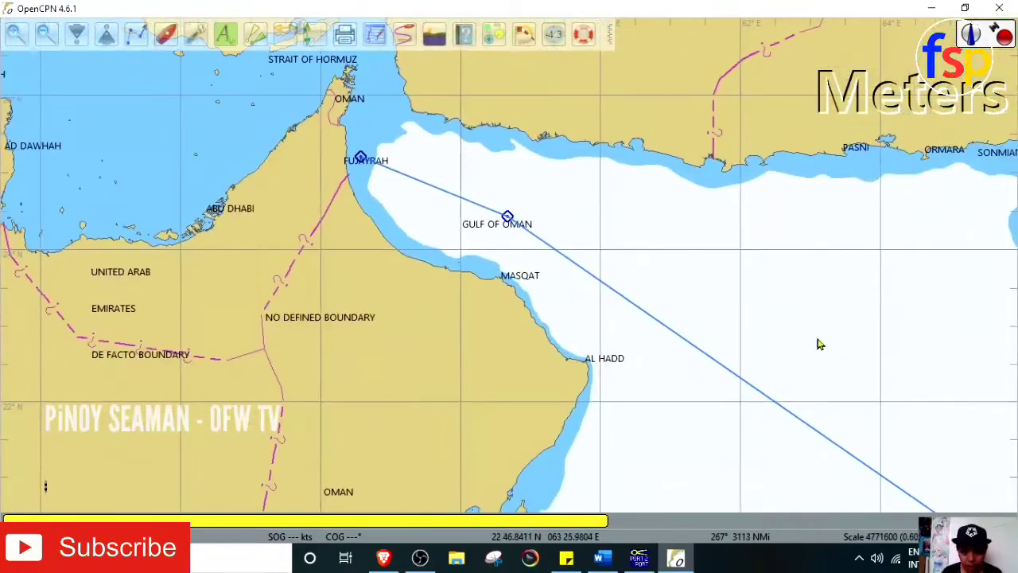
{"action": "left_click_drag", "start_coordinate": [841, 353], "coordinate": [720, 335]}
{"action": "scroll", "coordinate": [720, 335], "scroll_direction": "down", "scroll_amount": 2}
{"action": "left_click_drag", "start_coordinate": [873, 357], "coordinate": [449, 214]}
{"action": "scroll", "coordinate": [620, 339], "scroll_direction": "down", "scroll_amount": 2}
{"action": "left_click_drag", "start_coordinate": [660, 385], "coordinate": [497, 274]}
{"action": "left_click_drag", "start_coordinate": [666, 345], "coordinate": [636, 358]}
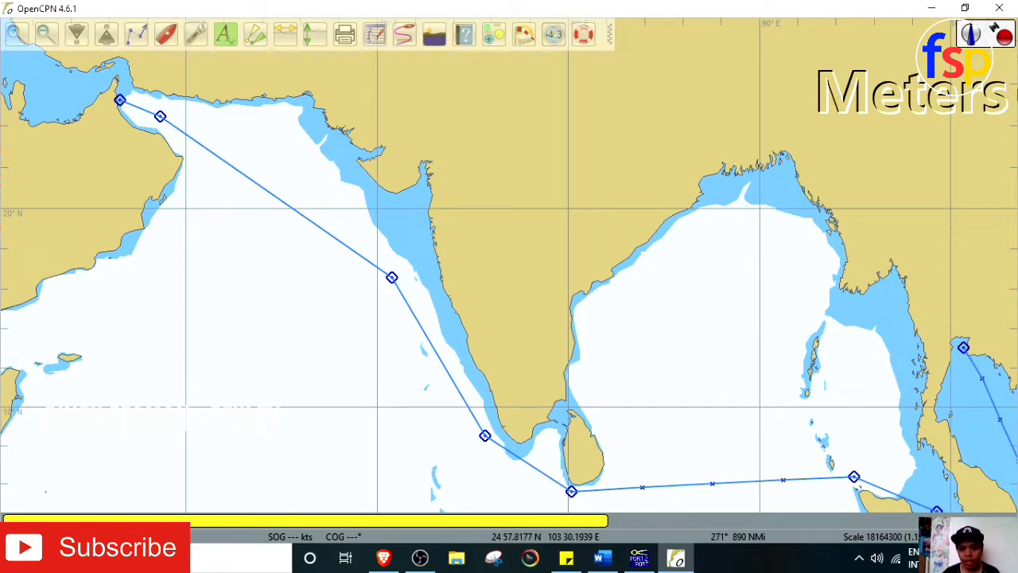
{"action": "left_click", "coordinate": [931, 7]}
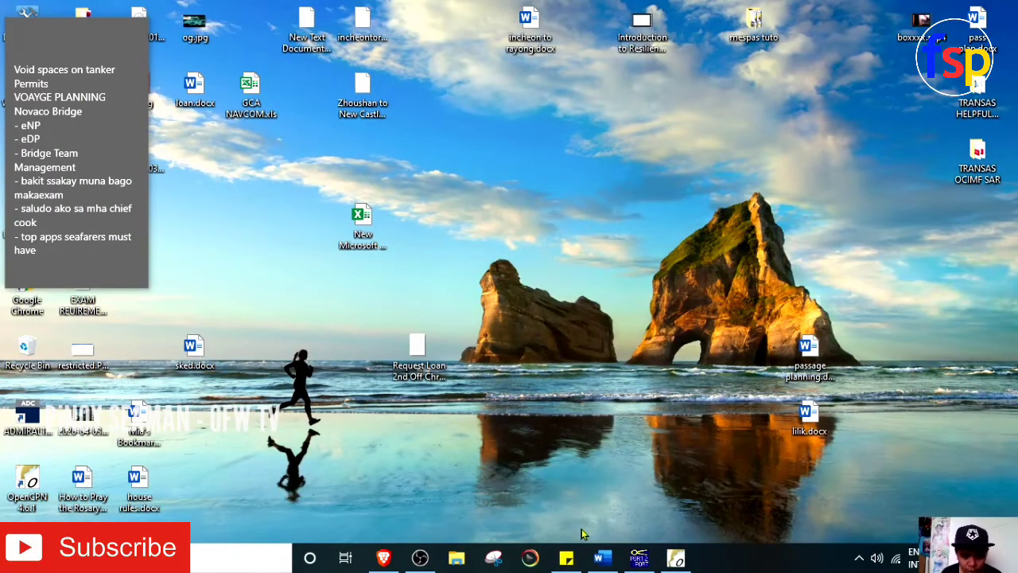
{"action": "left_click", "coordinate": [602, 559]}
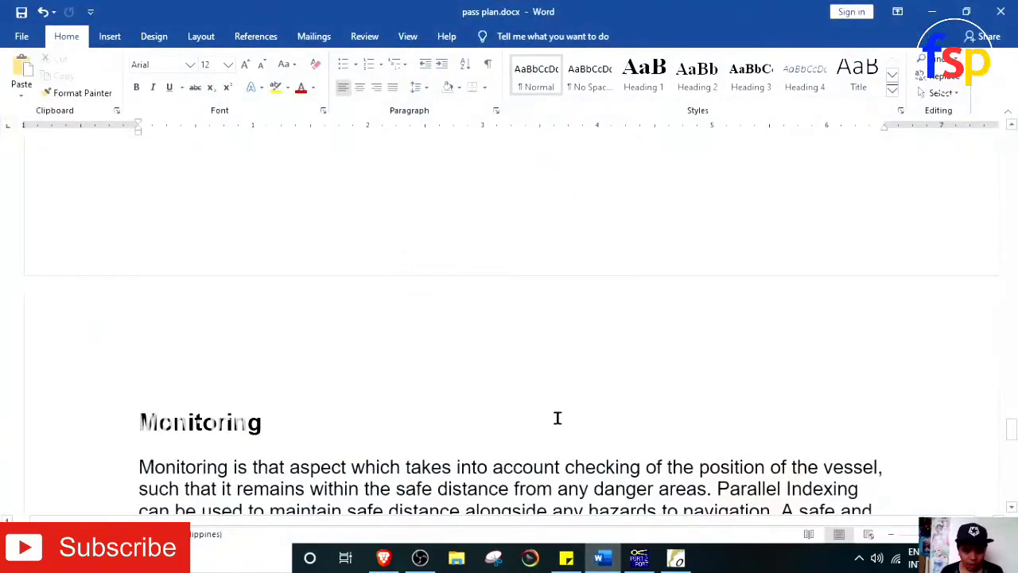
{"action": "left_click", "coordinate": [603, 559]}
{"action": "right_click", "coordinate": [496, 414]}
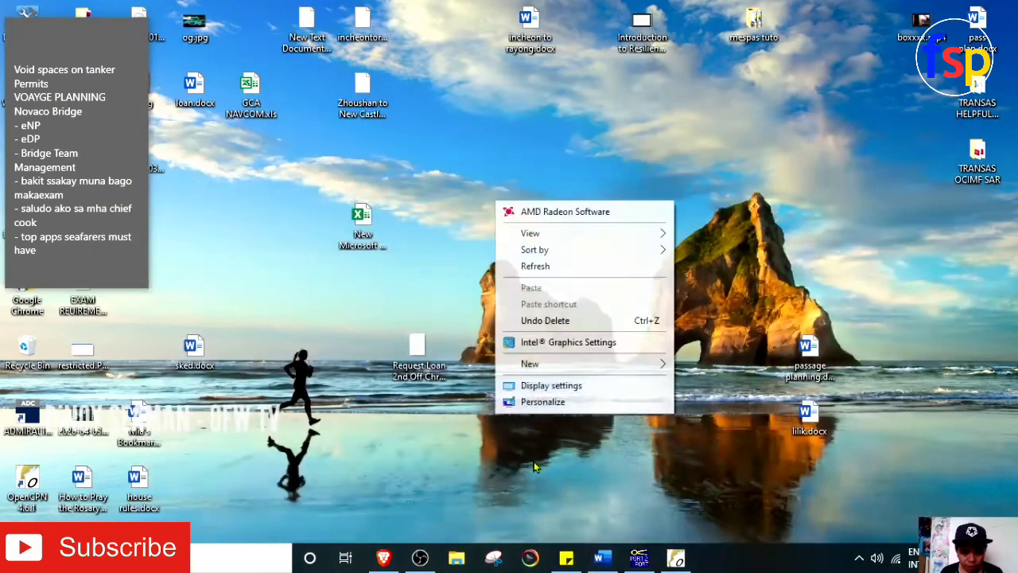
{"action": "left_click", "coordinate": [585, 272]}
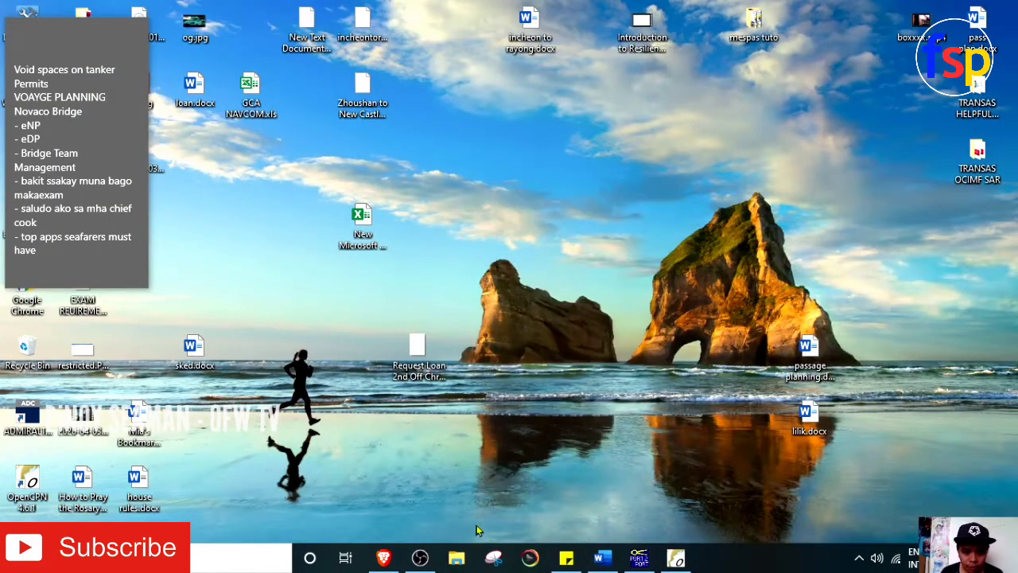
Find the workbook BO-003 Pass.Plan-Br. Notebook(Apr-14).xls by searching "passage" in File Explorer, open it in Excel and maximize its window
{"action": "key", "text": "super+e"}
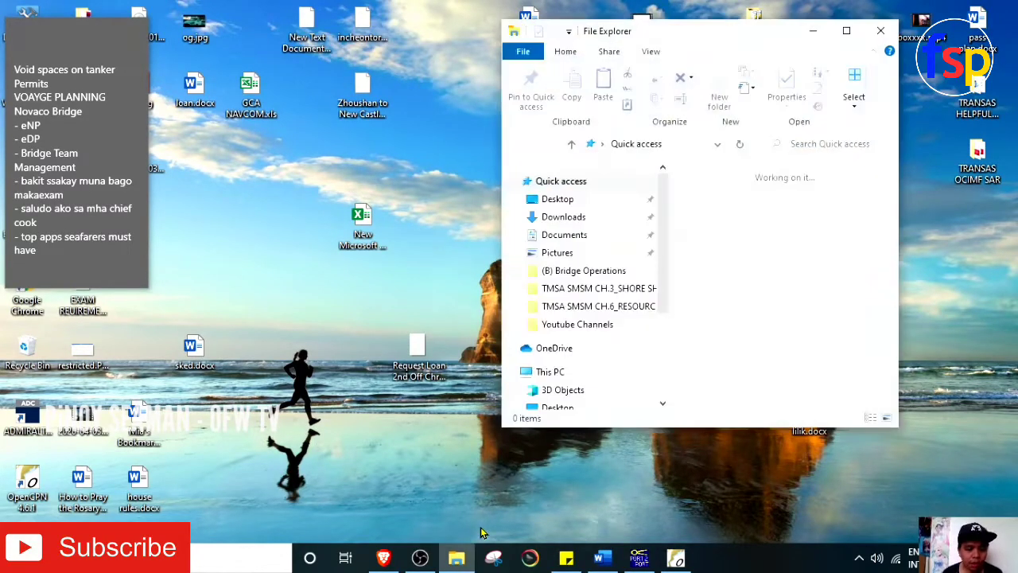
{"action": "left_click", "coordinate": [846, 30]}
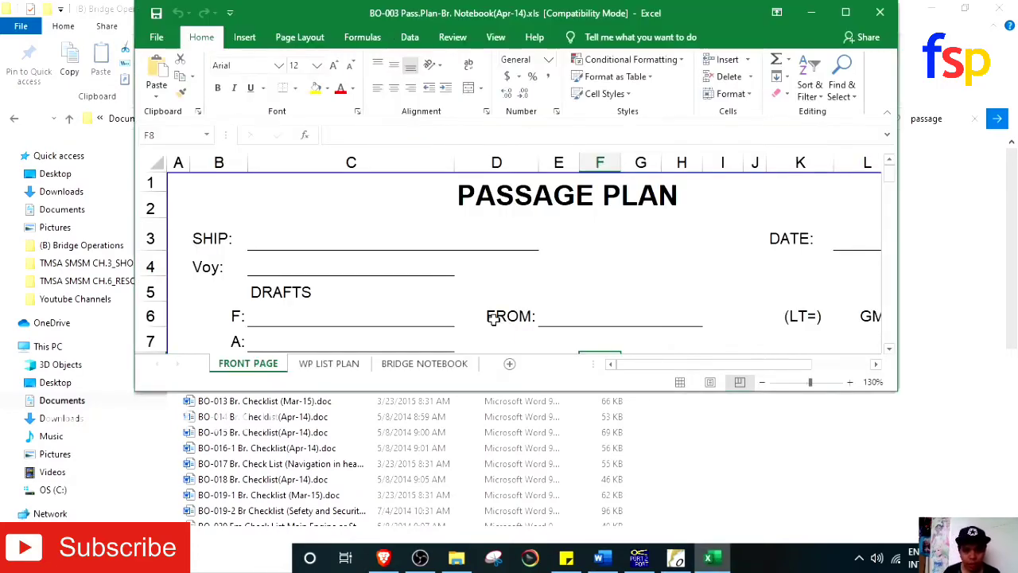
{"action": "left_click", "coordinate": [846, 12]}
Examine the FROM and TO fields on the passage plan's front page
{"action": "left_click", "coordinate": [561, 369]}
{"action": "left_click", "coordinate": [470, 372]}
{"action": "left_click", "coordinate": [436, 387]}
{"action": "left_click", "coordinate": [432, 366]}
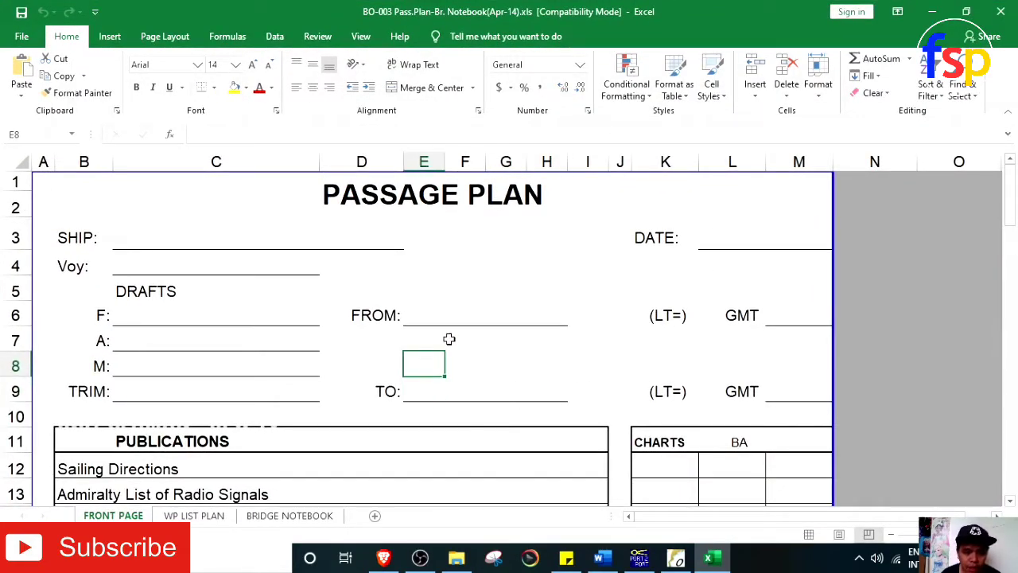
{"action": "left_click", "coordinate": [438, 322]}
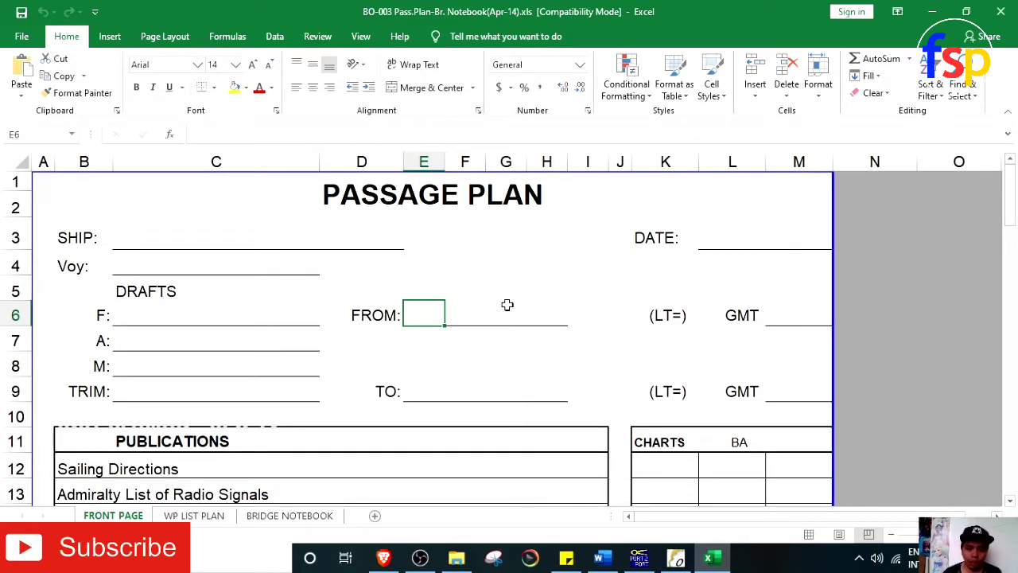
{"action": "left_click", "coordinate": [437, 379]}
{"action": "left_click", "coordinate": [426, 316]}
{"action": "left_click", "coordinate": [438, 374]}
{"action": "left_click", "coordinate": [437, 383]}
{"action": "left_click", "coordinate": [428, 288]}
{"action": "left_click", "coordinate": [430, 315]}
{"action": "left_click", "coordinate": [421, 387]}
{"action": "left_click", "coordinate": [430, 303]}
{"action": "left_click", "coordinate": [420, 389]}
{"action": "left_click", "coordinate": [429, 312]}
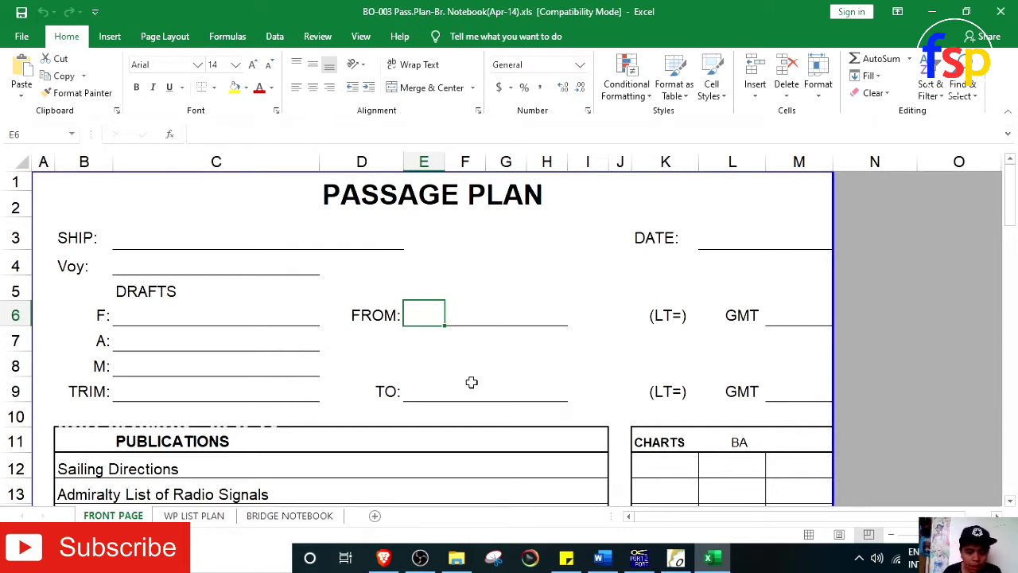
{"action": "left_click", "coordinate": [459, 370]}
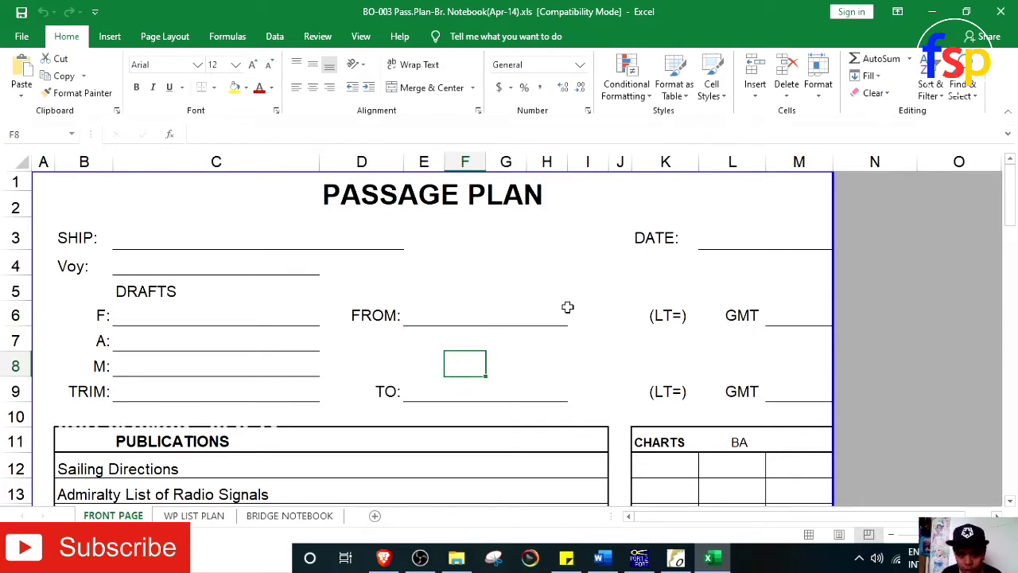
Examine the ship, draft, trim and destination fields in the header of the passage plan's front page
{"action": "left_click", "coordinate": [522, 284]}
{"action": "left_click", "coordinate": [343, 336]}
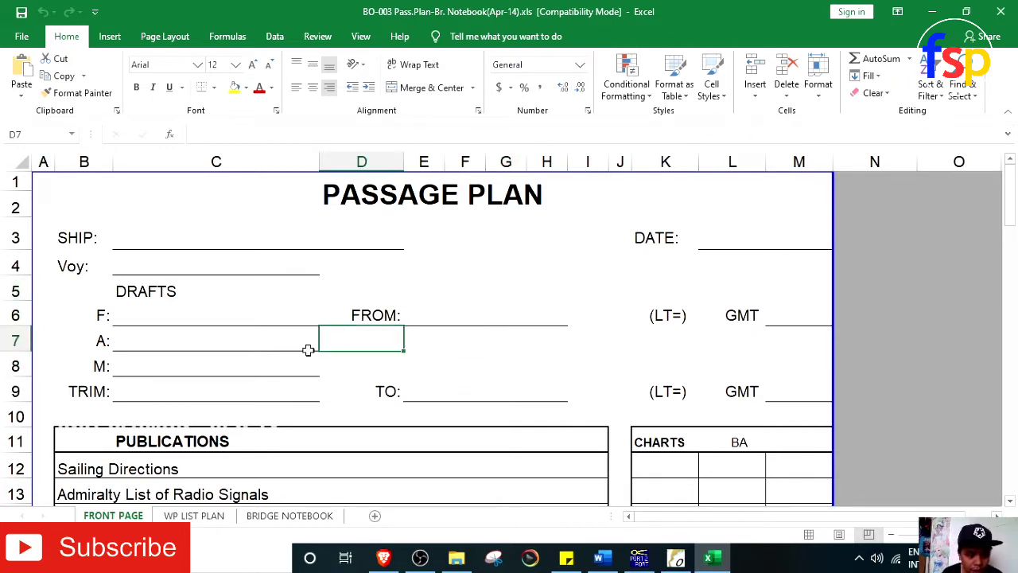
{"action": "left_click", "coordinate": [243, 359]}
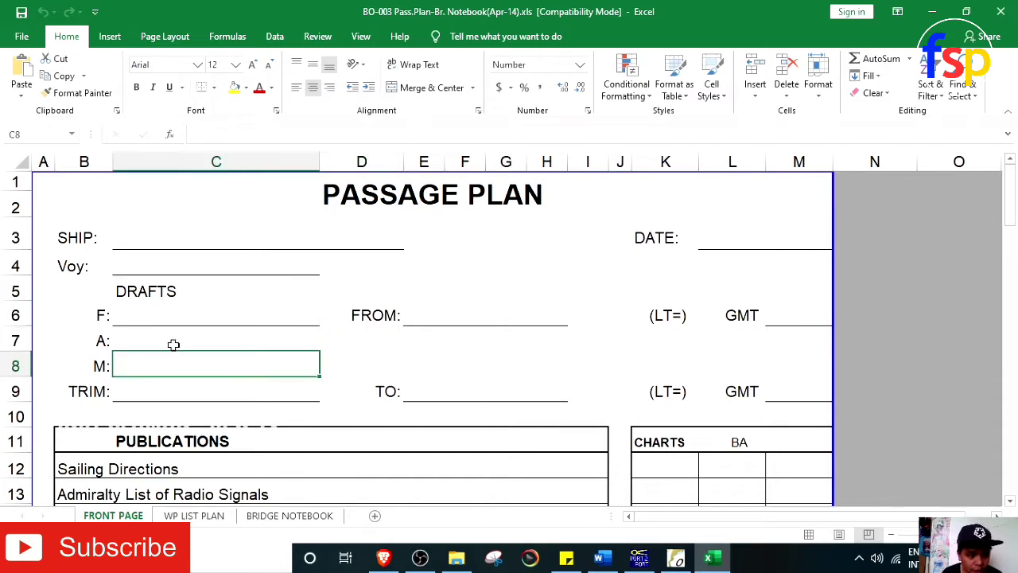
{"action": "left_click", "coordinate": [229, 434]}
{"action": "scroll", "coordinate": [303, 374], "scroll_direction": "down", "scroll_amount": 1}
{"action": "scroll", "coordinate": [307, 366], "scroll_direction": "up", "scroll_amount": 1}
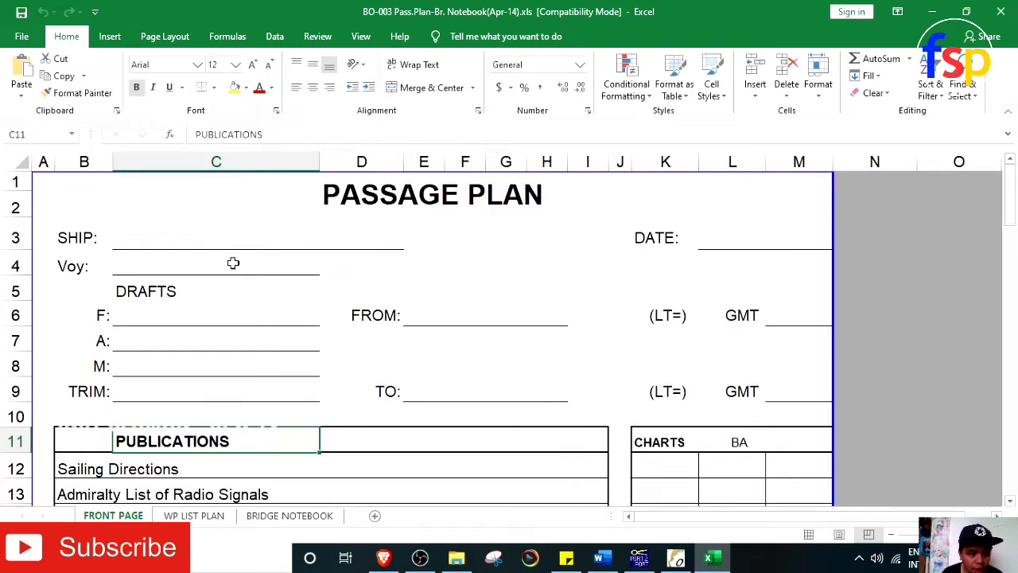
{"action": "left_click", "coordinate": [200, 230]}
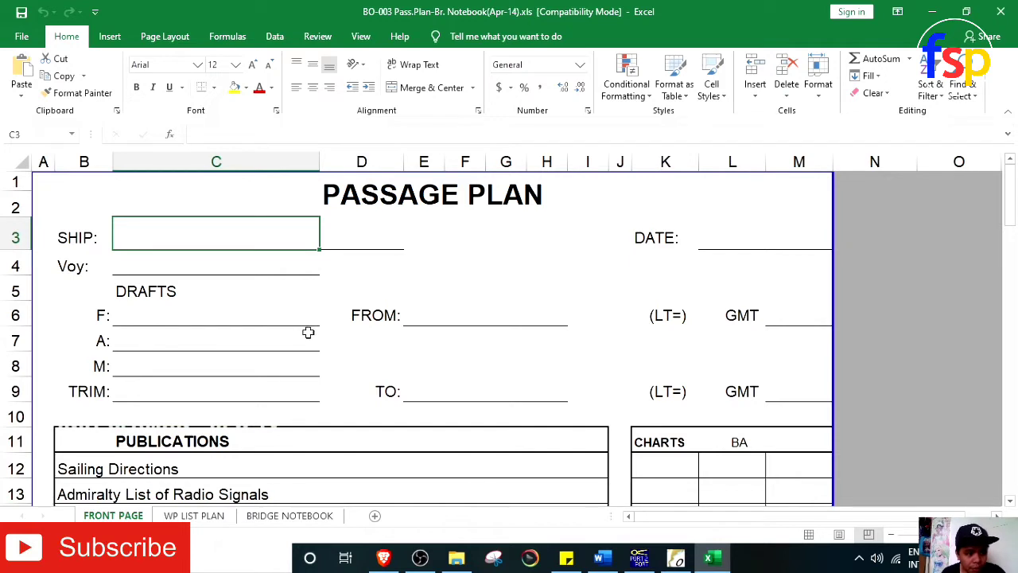
{"action": "left_click", "coordinate": [231, 347]}
{"action": "left_click", "coordinate": [266, 367]}
{"action": "left_click", "coordinate": [213, 390]}
{"action": "left_click", "coordinate": [475, 384]}
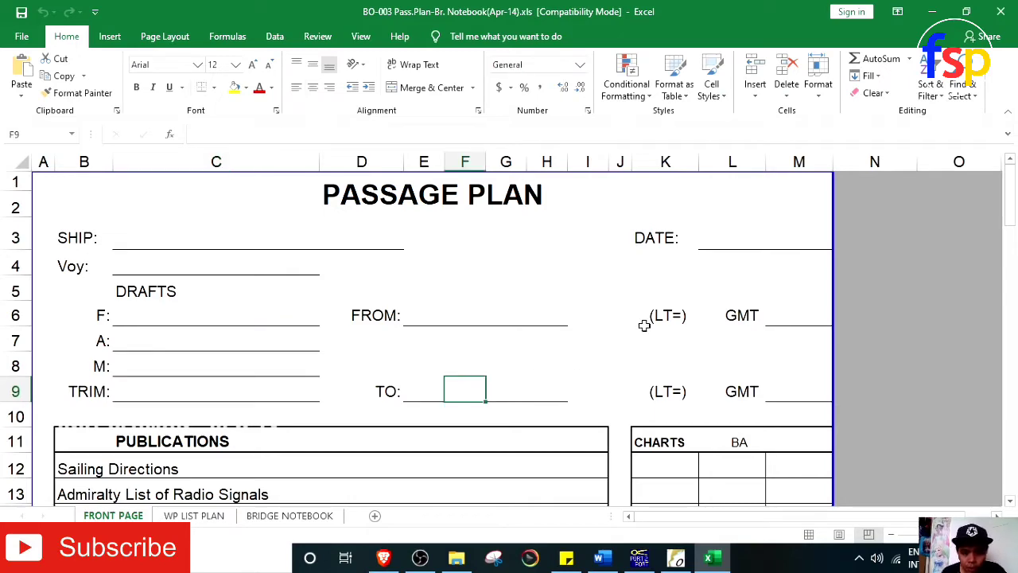
Review the Publications list on the front page, including the Admiralty List of Radio Signals entry
{"action": "scroll", "coordinate": [605, 342], "scroll_direction": "down", "scroll_amount": 2}
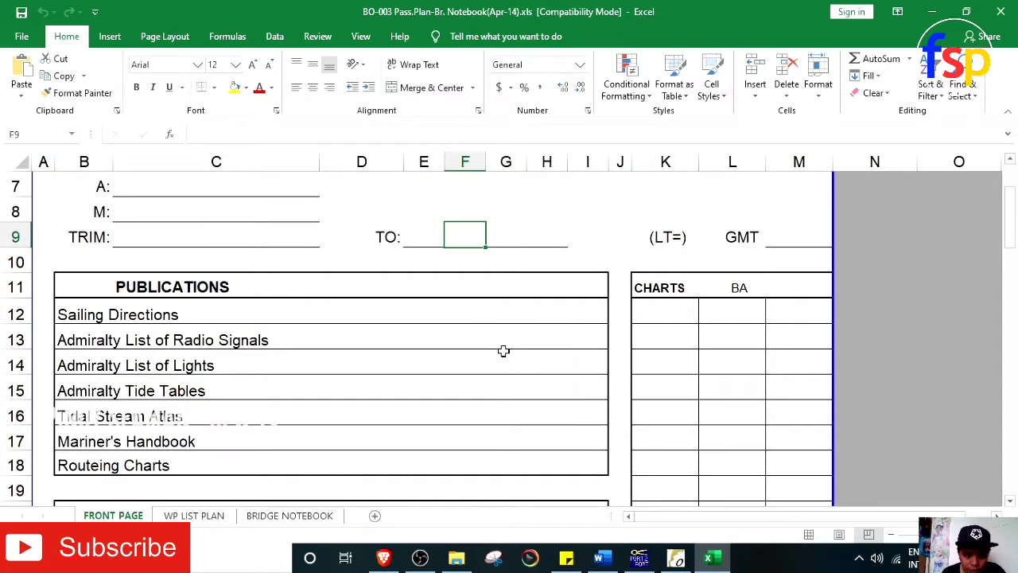
{"action": "left_click", "coordinate": [357, 342]}
{"action": "left_click", "coordinate": [108, 331]}
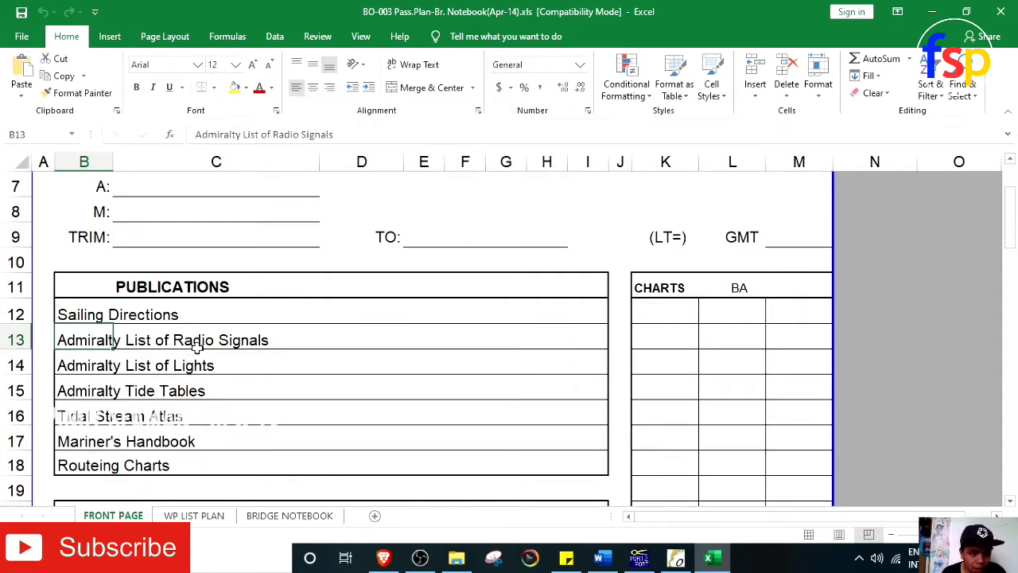